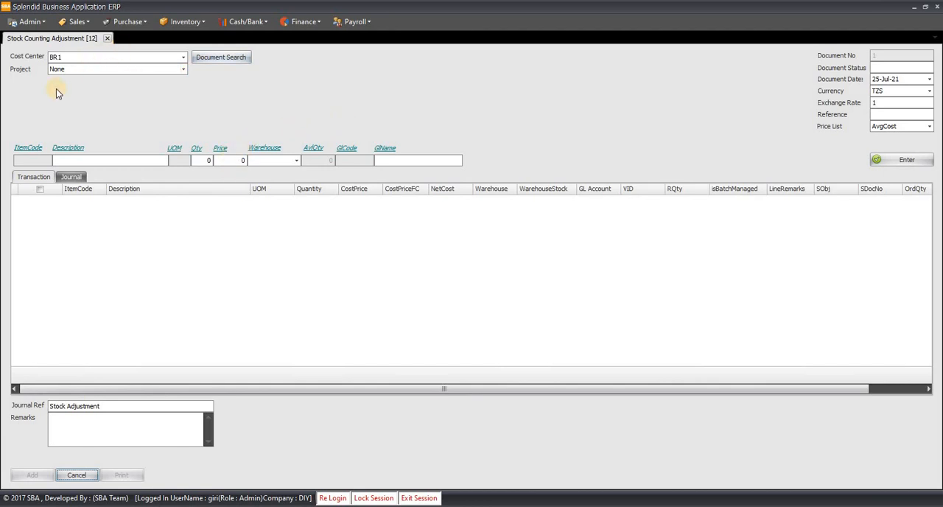
- Add a line for ITM003 NEW ITEM WITH BATCH with quantity 1, warehouse W1 and GL account Stock Adjustment Loss/Gain
{"action": "left_click", "coordinate": [125, 160]}
{"action": "type", "text": "item"}
{"action": "key", "text": "Down"}
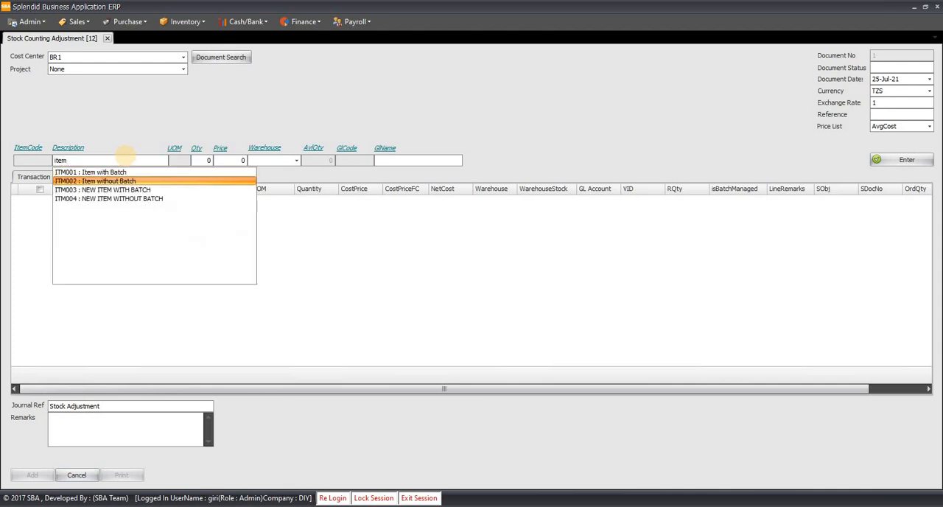
{"action": "key", "text": "Down"}
{"action": "key", "text": "Return"}
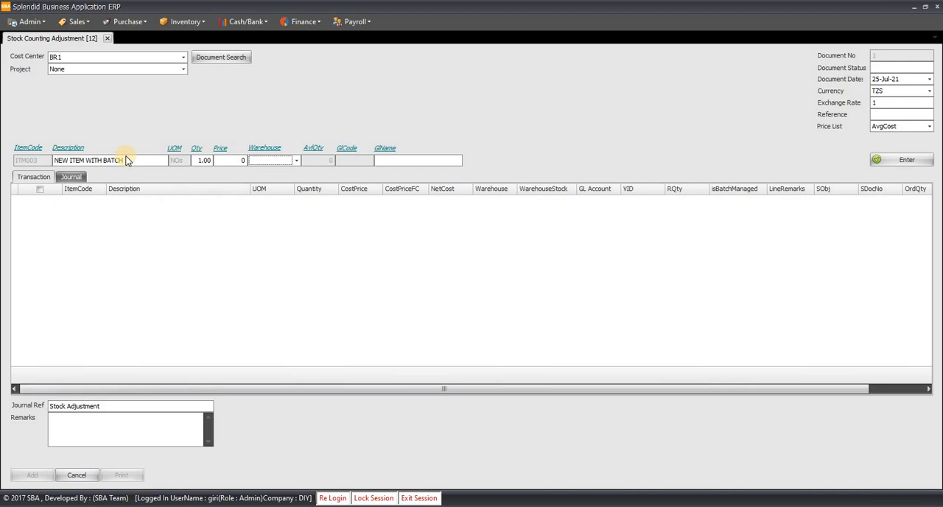
{"action": "type", "text": "w"}
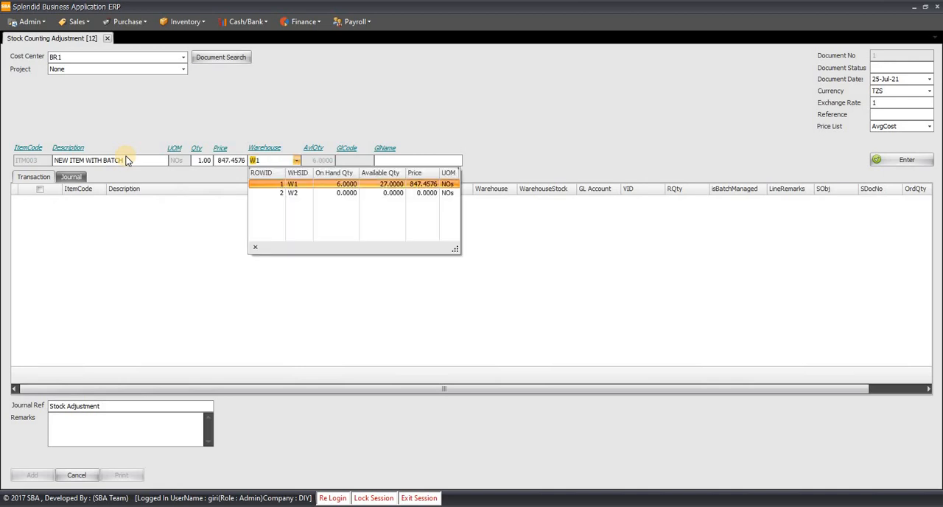
{"action": "key", "text": "Return"}
{"action": "type", "text": "stoc"}
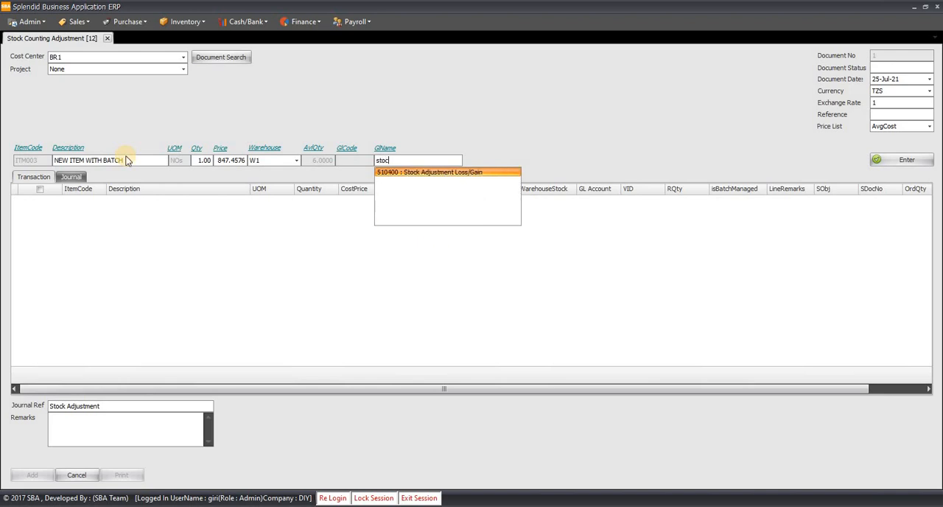
{"action": "key", "text": "Return"}
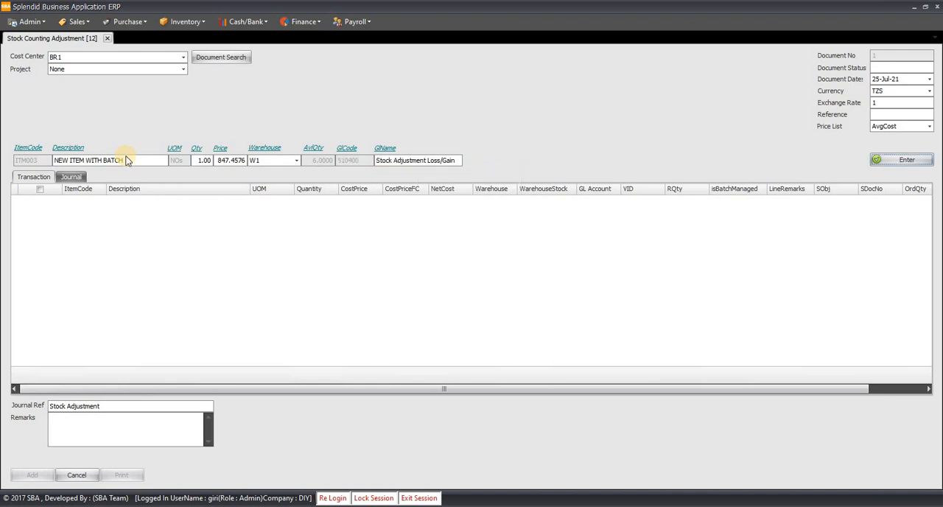
{"action": "key", "text": "Return"}
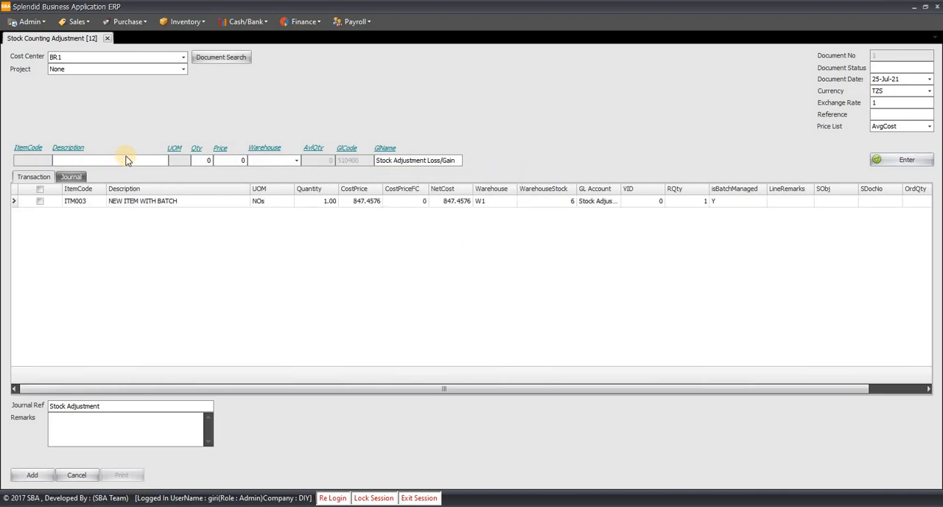
- Add a second line for ITM004 NEW ITEM WITHOUT BATCH with quantity 1 from warehouse W1, using the same GL account
{"action": "type", "text": "item"}
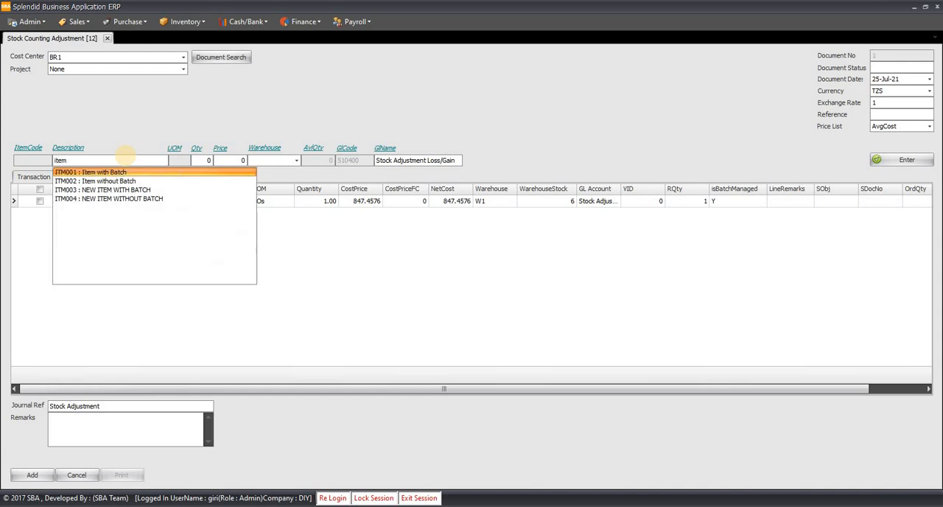
{"action": "key", "text": "Down"}
{"action": "key", "text": "Down"}
{"action": "key", "text": "Down"}
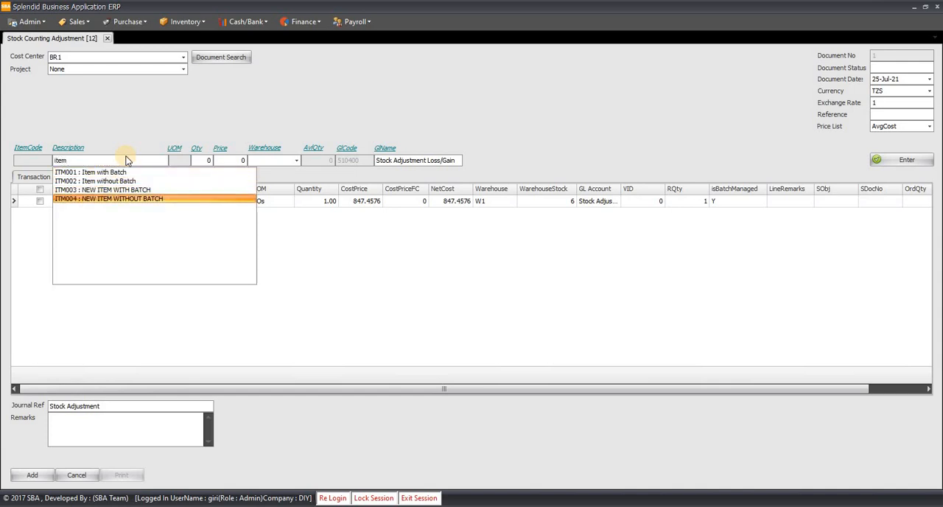
{"action": "key", "text": "Return"}
{"action": "type", "text": "1"}
{"action": "key", "text": "Return"}
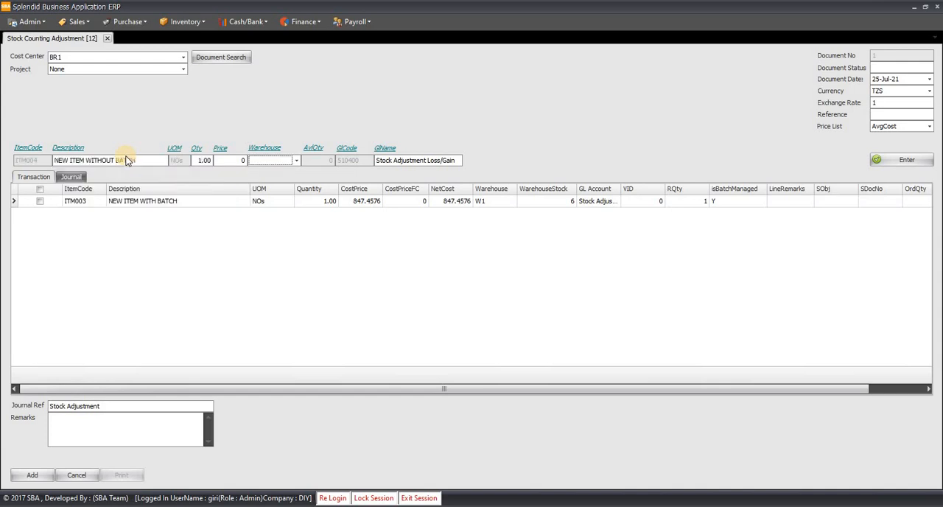
{"action": "type", "text": "W1"}
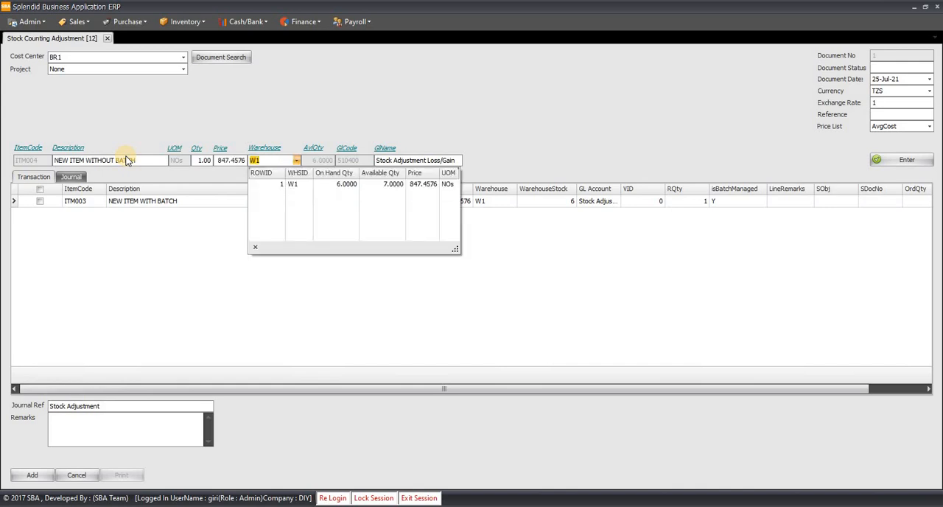
{"action": "key", "text": "Down"}
{"action": "key", "text": "Return"}
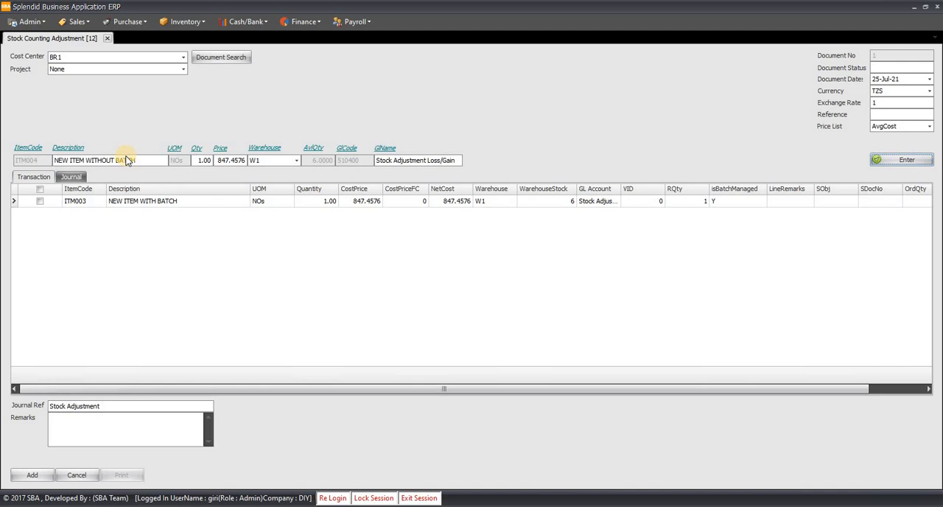
{"action": "key", "text": "Return"}
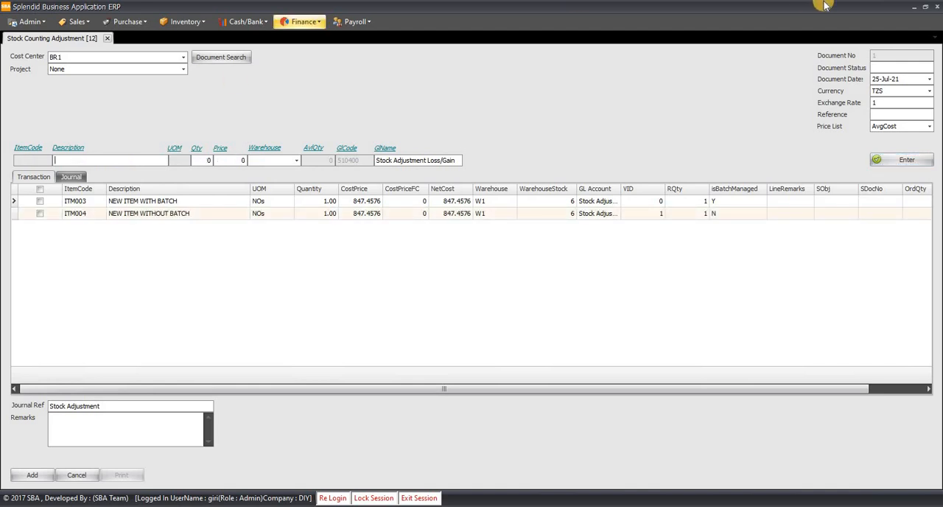
- Set the cost price to 500 on both the ITM003 and ITM004 lines
{"action": "left_click", "coordinate": [356, 202]}
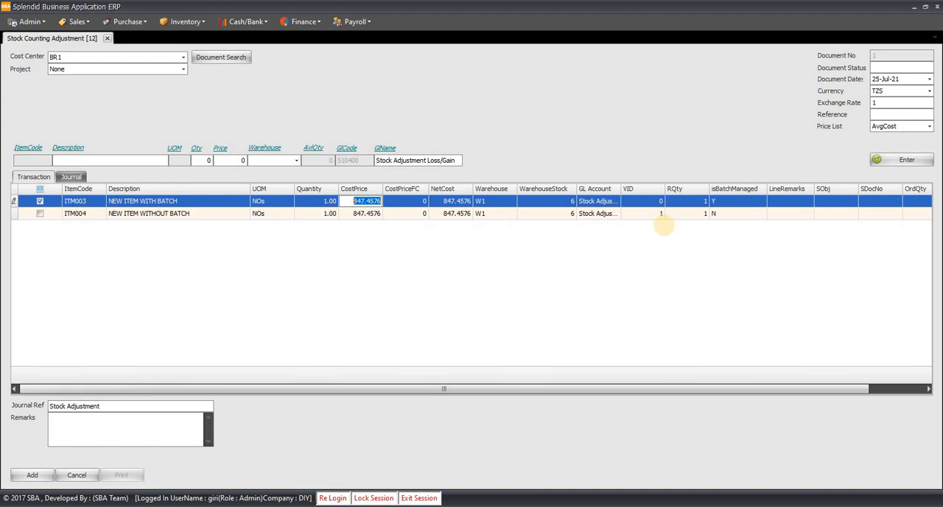
{"action": "type", "text": "500"}
{"action": "key", "text": "Tab"}
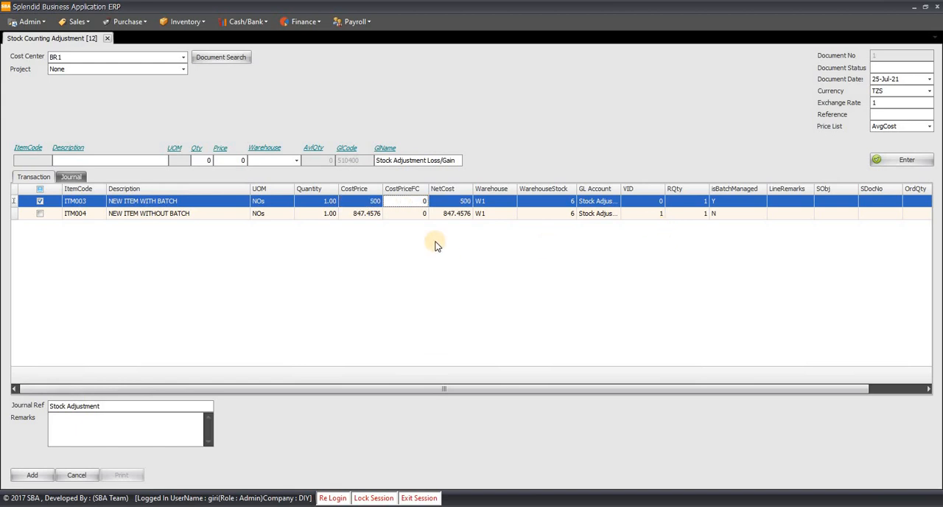
{"action": "left_click", "coordinate": [359, 214]}
{"action": "type", "text": "5"}
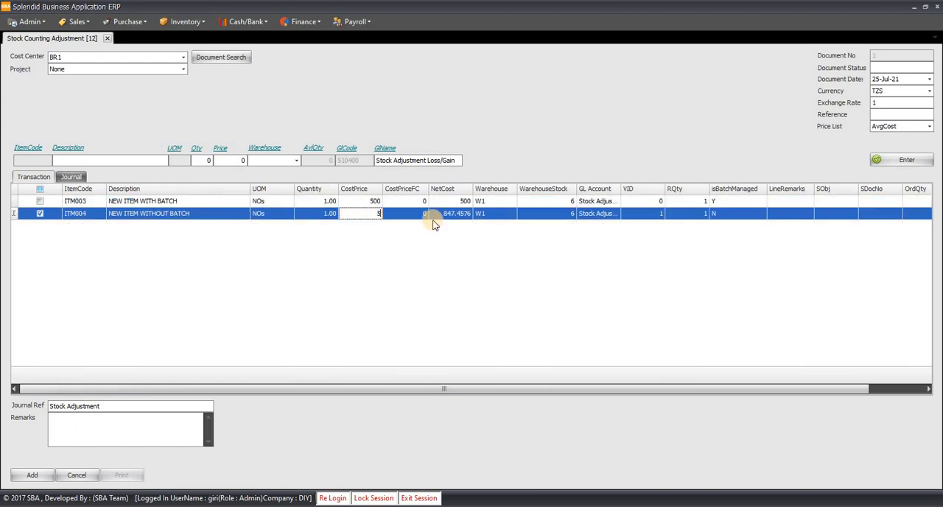
{"action": "type", "text": "00"}
{"action": "key", "text": "Tab"}
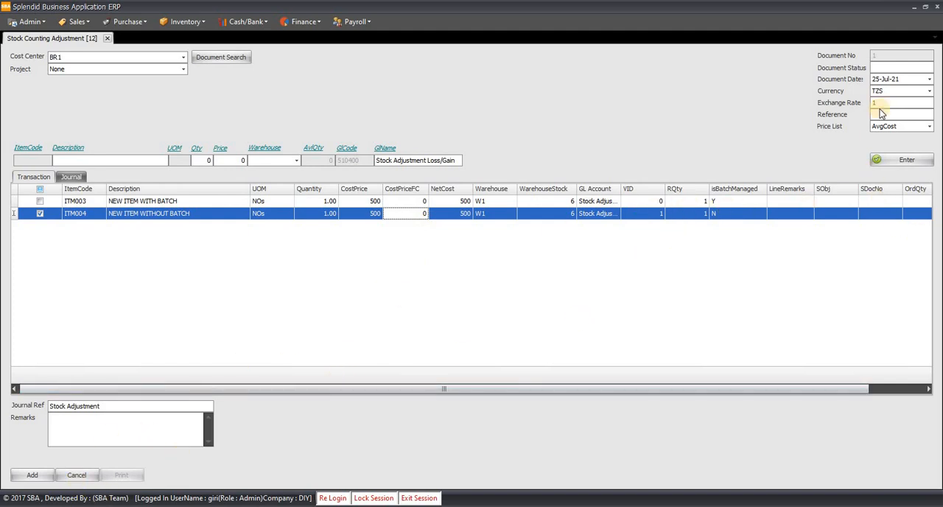
- Enter ref01 as the document reference and choose HO as the cost center, leaving the project at None
{"action": "left_click", "coordinate": [905, 115]}
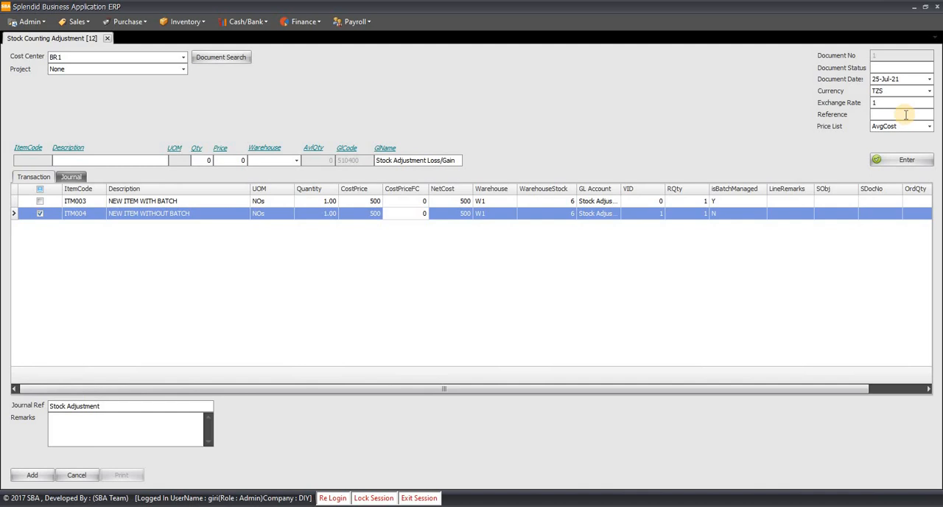
{"action": "type", "text": "ref01"}
{"action": "key", "text": "Tab"}
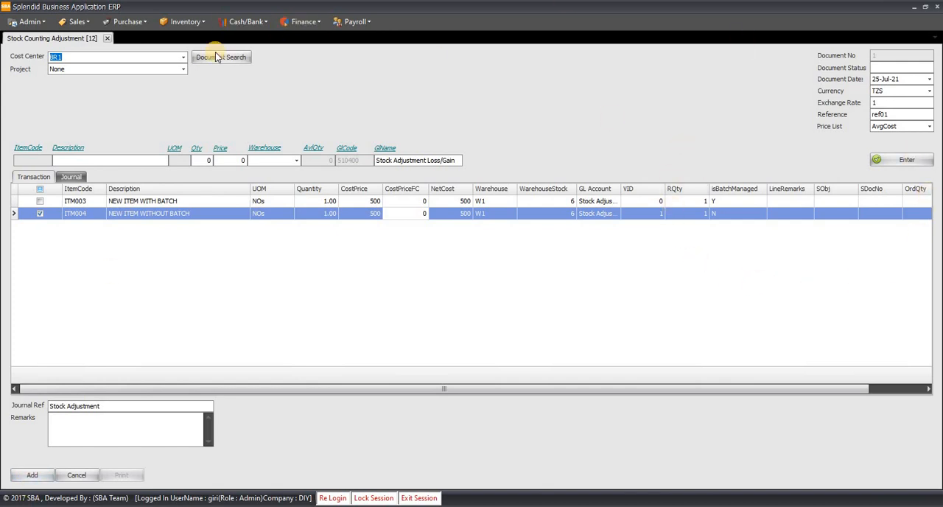
{"action": "left_click", "coordinate": [183, 63]}
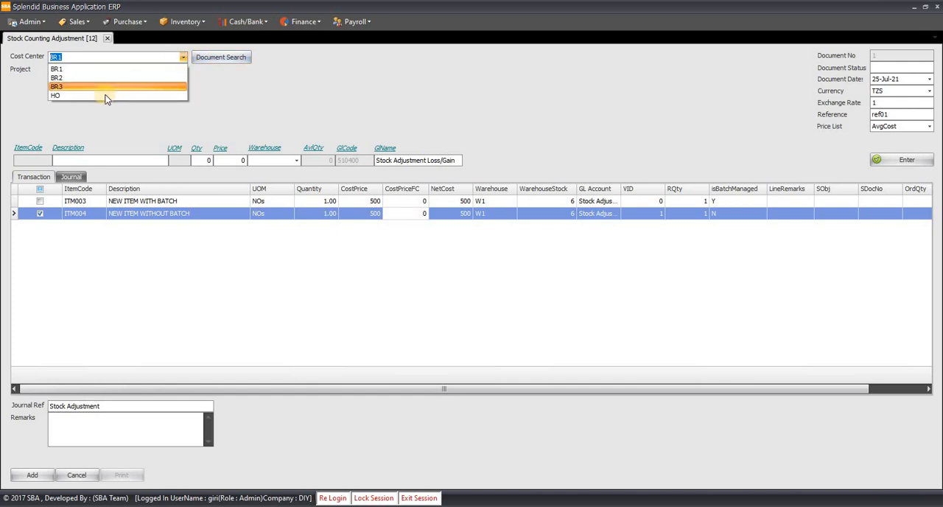
{"action": "left_click", "coordinate": [120, 93]}
{"action": "left_click", "coordinate": [185, 69]}
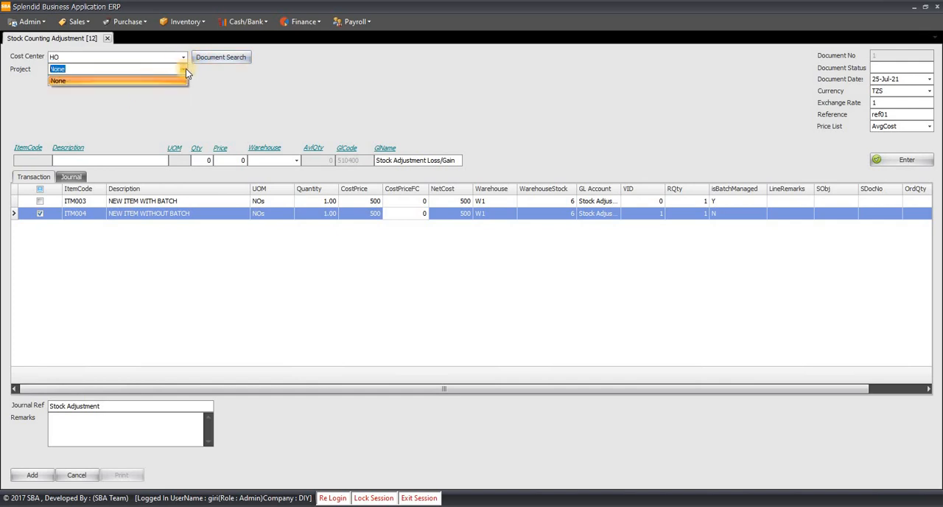
{"action": "left_click", "coordinate": [184, 69]}
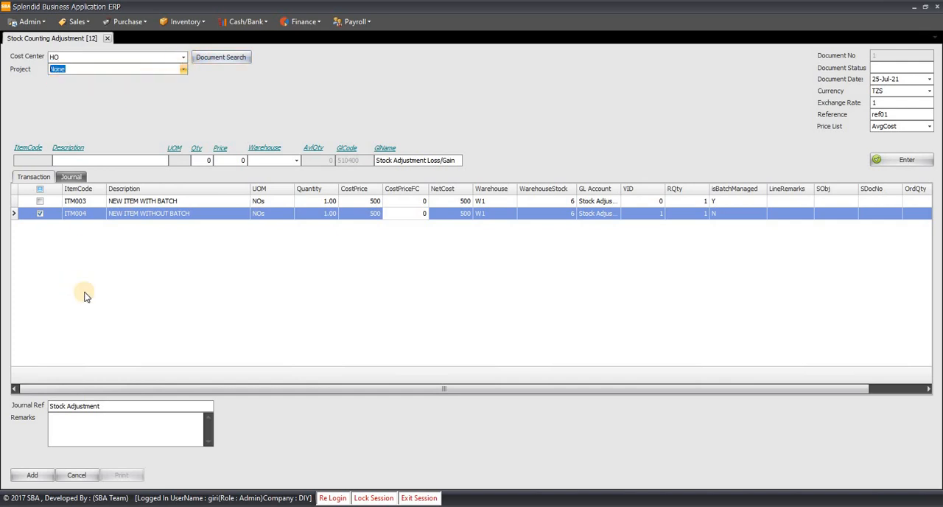
- Try to post the stock adjustment, and open the batch selection for the batch-managed ITM003 line
{"action": "left_click", "coordinate": [32, 475]}
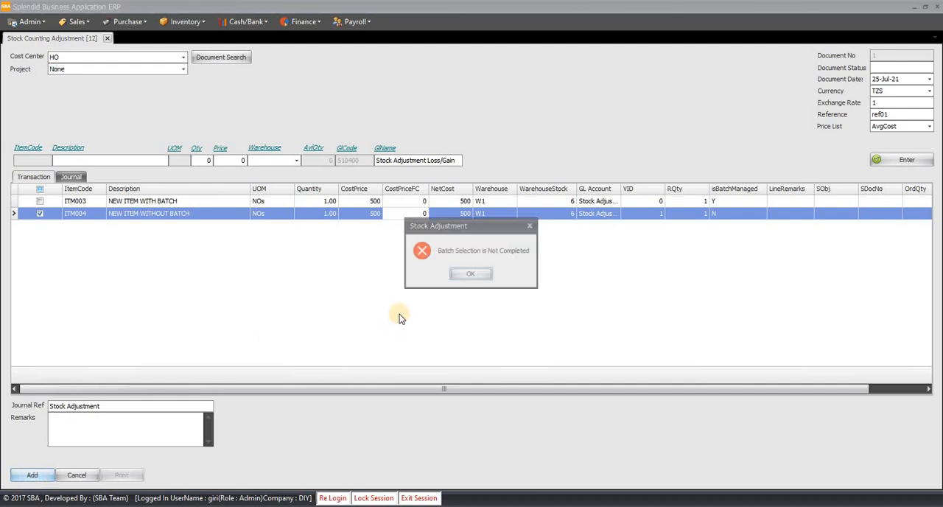
{"action": "left_click", "coordinate": [477, 279]}
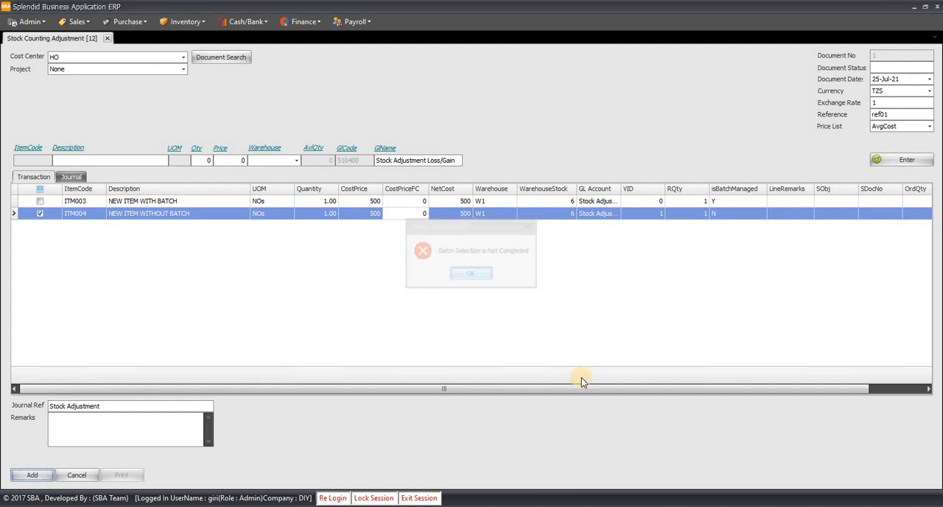
{"action": "left_click_drag", "start_coordinate": [788, 391], "coordinate": [799, 388]}
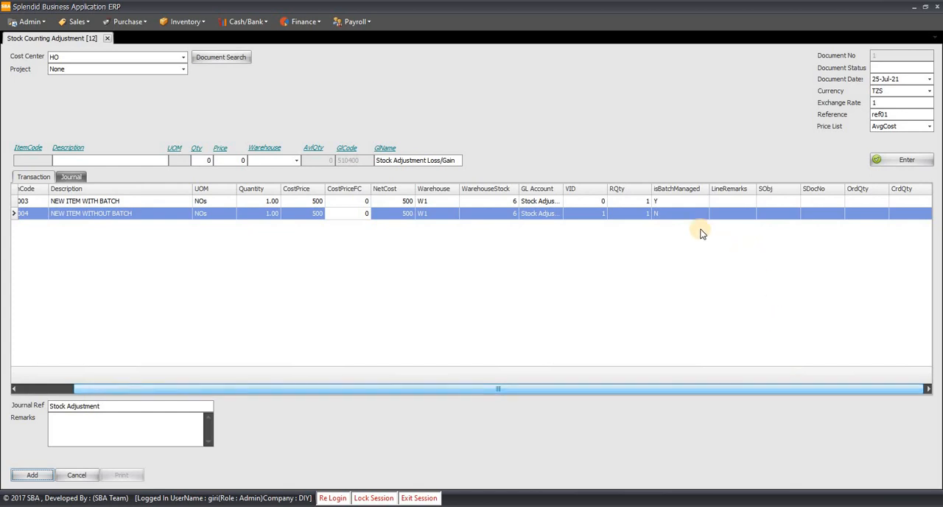
{"action": "left_click", "coordinate": [673, 202]}
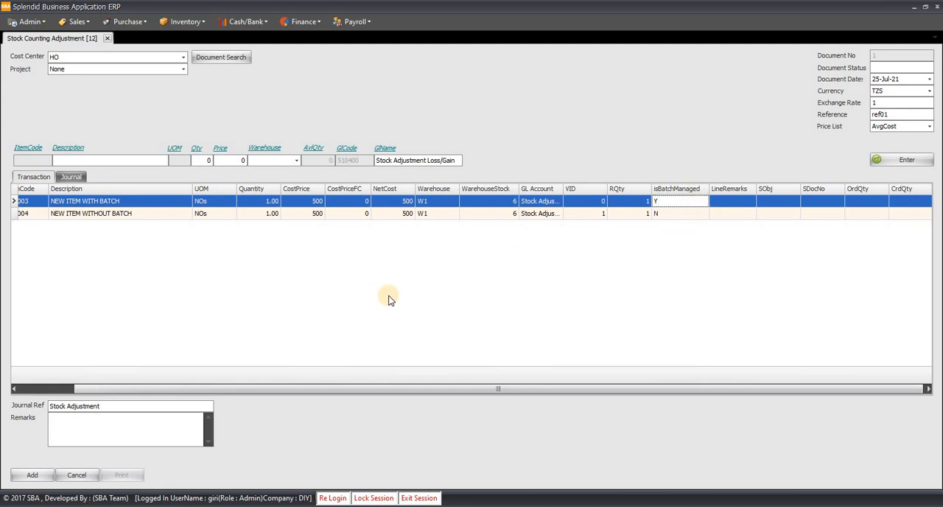
{"action": "key", "text": "ctrl+Tab"}
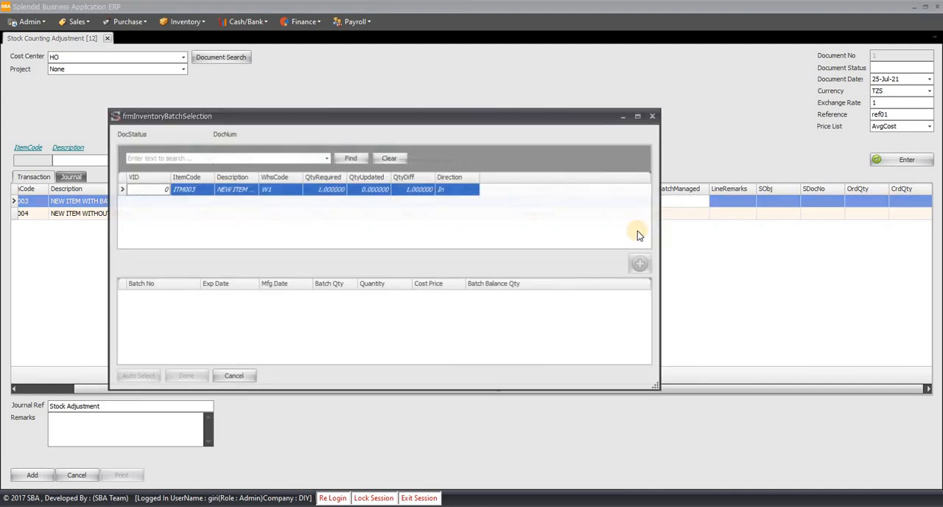
- Assign batch number BINVADJ01 with quantity 1 to ITM003 and complete the batch selection
{"action": "left_click", "coordinate": [377, 193]}
{"action": "left_click", "coordinate": [178, 297]}
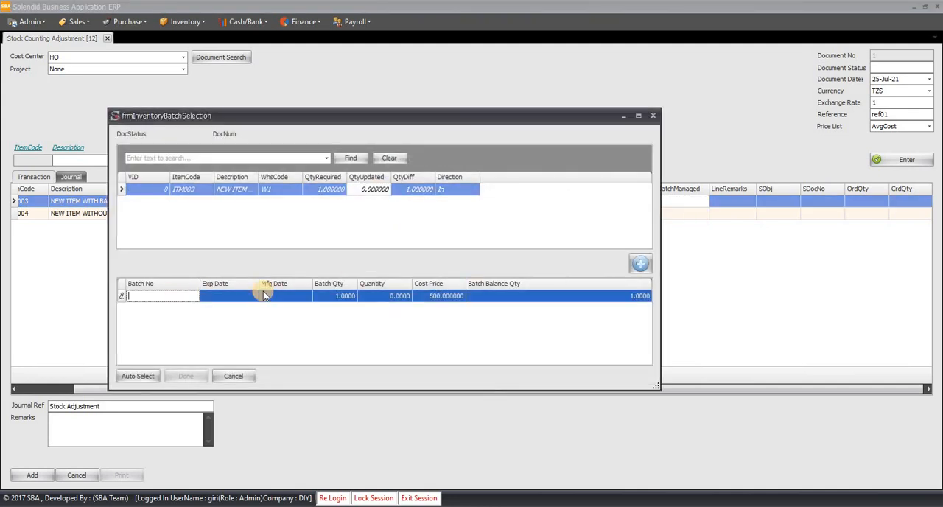
{"action": "type", "text": "BINVADJ01"}
{"action": "key", "text": "Tab"}
{"action": "key", "text": "Tab"}
{"action": "key", "text": "Tab"}
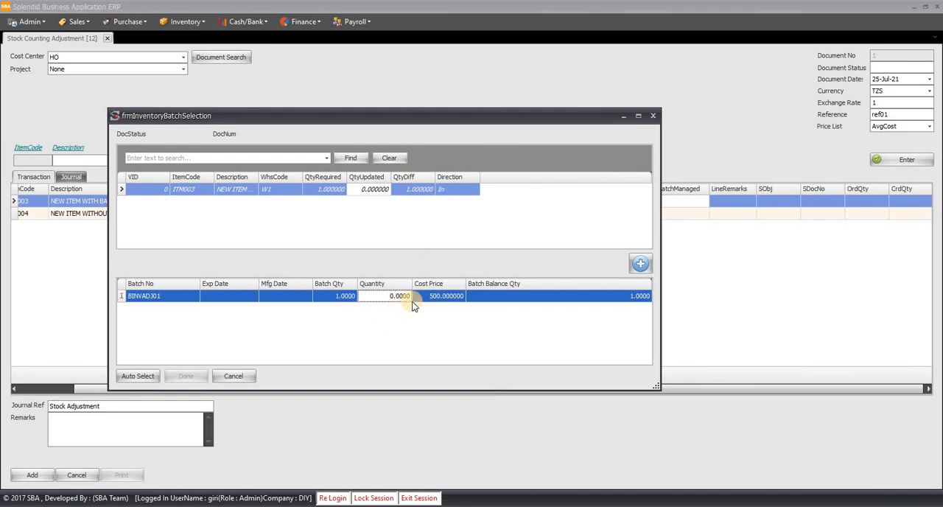
{"action": "type", "text": "1"}
{"action": "key", "text": "Tab"}
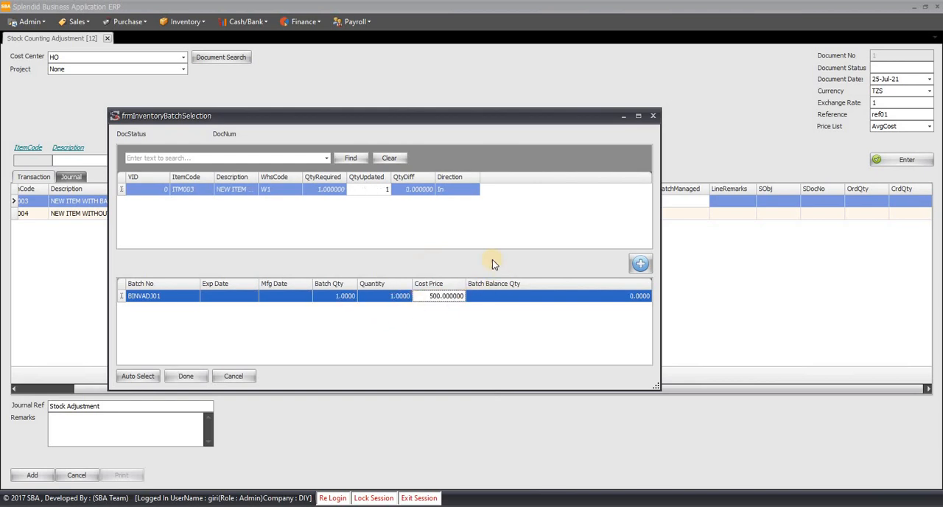
{"action": "left_click", "coordinate": [185, 376]}
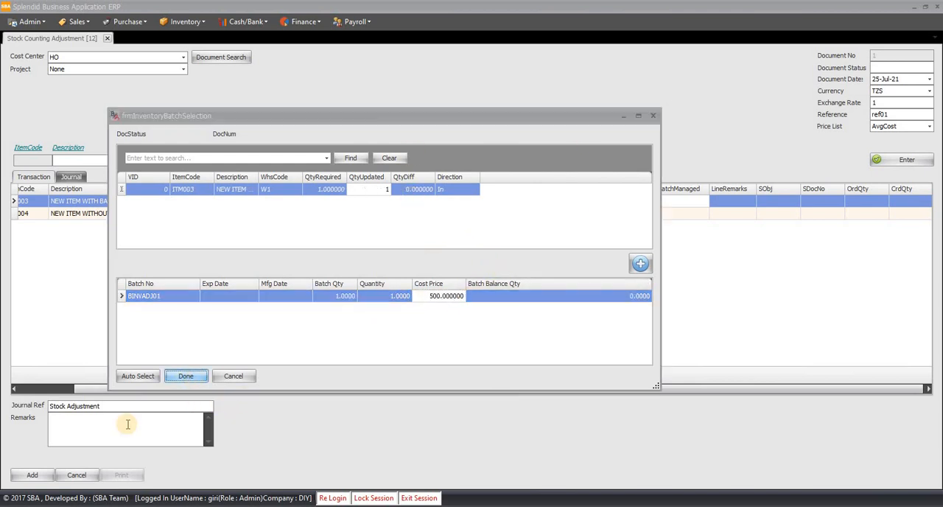
- Post the stock adjustment document and bring the full item lines back into view
{"action": "left_click", "coordinate": [32, 474]}
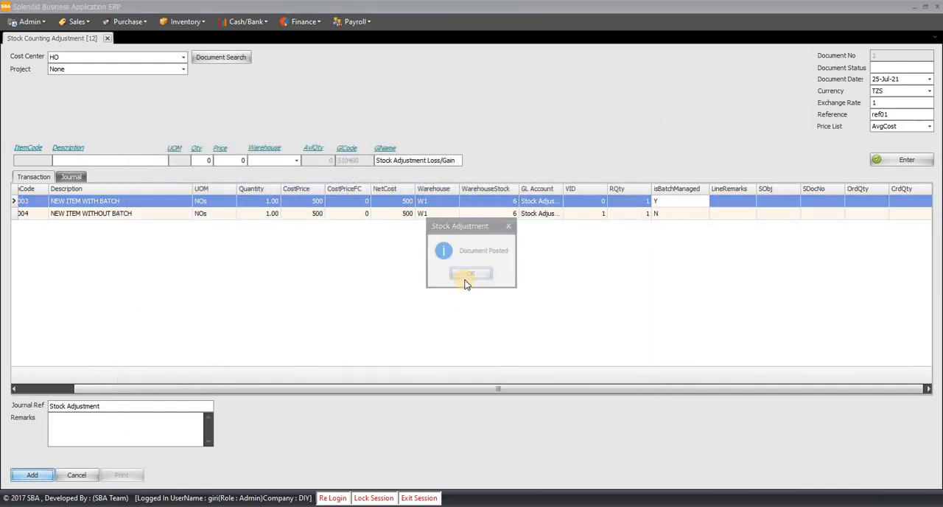
{"action": "left_click", "coordinate": [470, 275]}
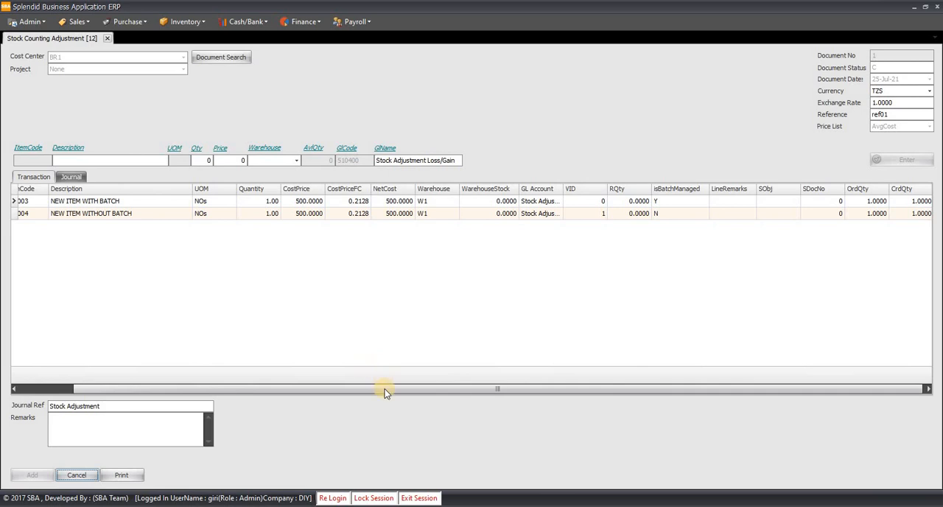
{"action": "left_click_drag", "start_coordinate": [384, 392], "coordinate": [227, 390]}
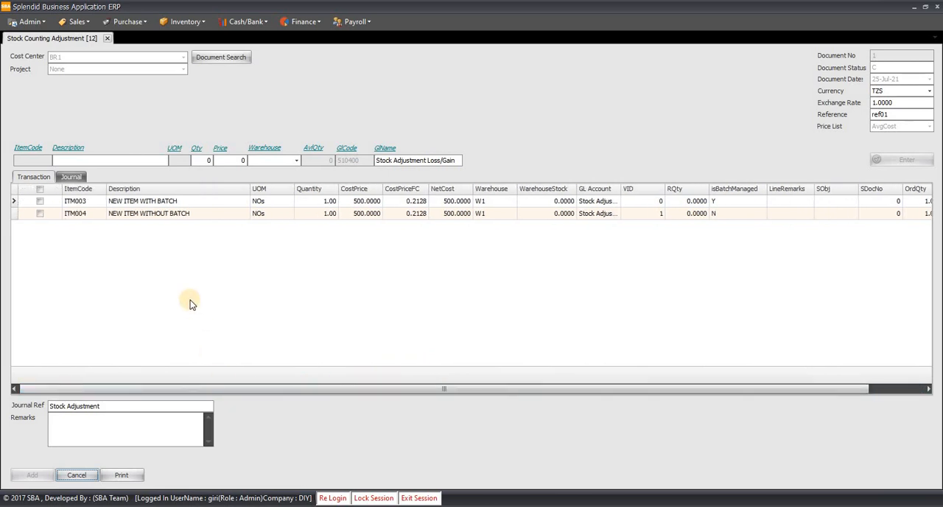
- Open a new Stock Transfer document from the inventory functions
{"action": "left_click", "coordinate": [189, 24]}
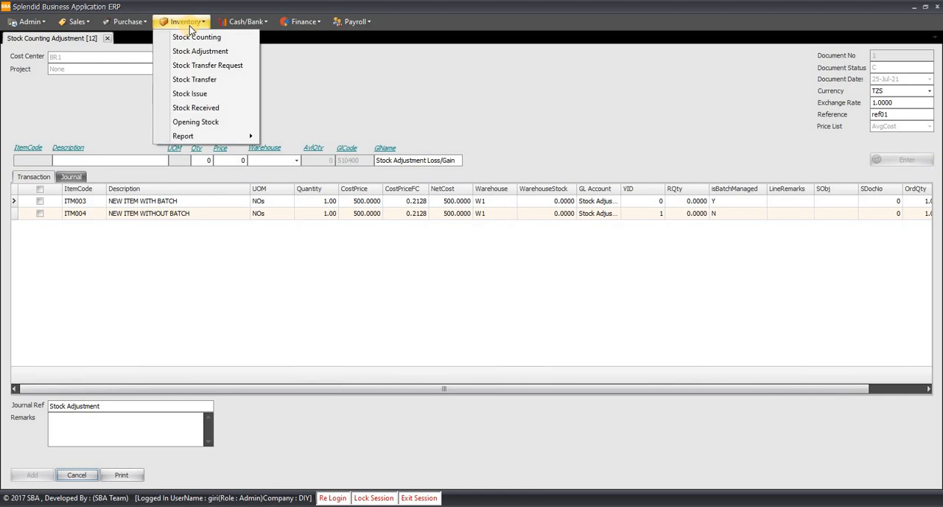
{"action": "left_click", "coordinate": [195, 80]}
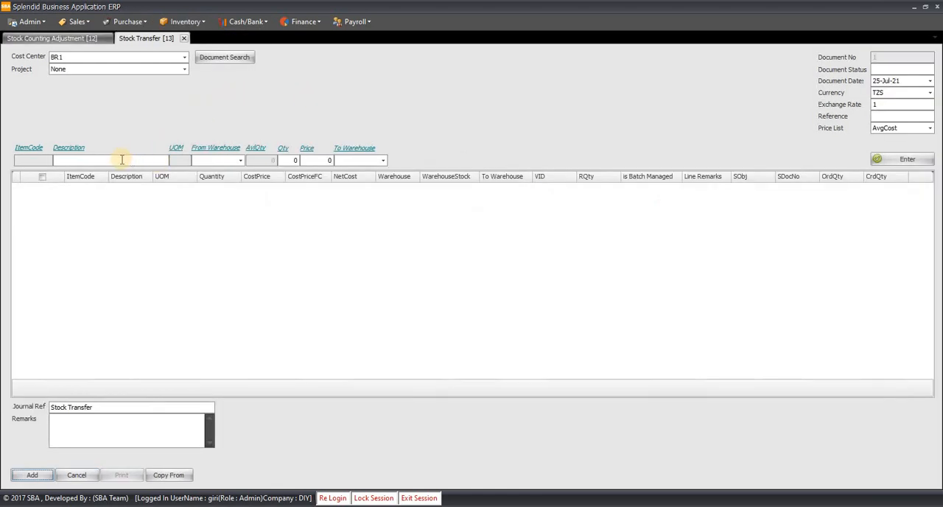
- Select item ITM003, NEW ITEM WITH BATCH, for transfer from warehouse W1 to warehouse W2
{"action": "left_click", "coordinate": [121, 161]}
{"action": "type", "text": "item"}
{"action": "key", "text": "Down"}
{"action": "key", "text": "Down"}
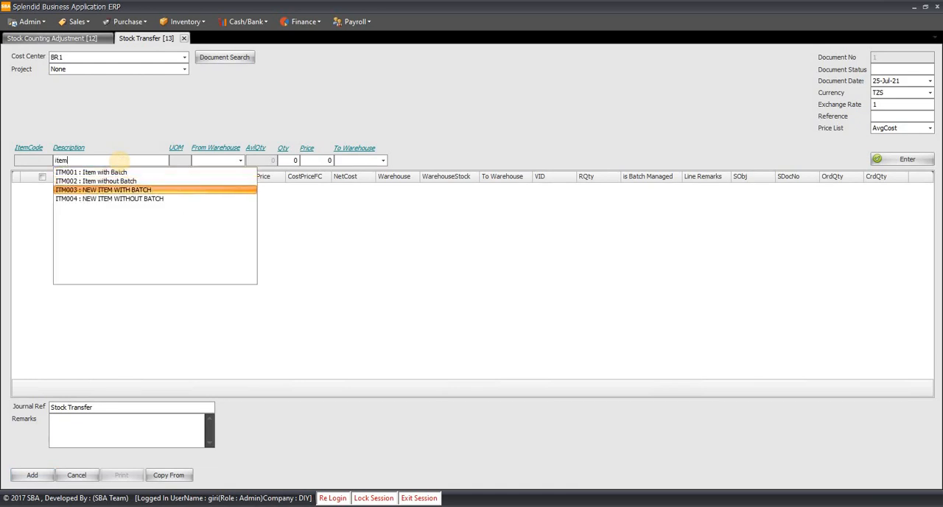
{"action": "key", "text": "Return"}
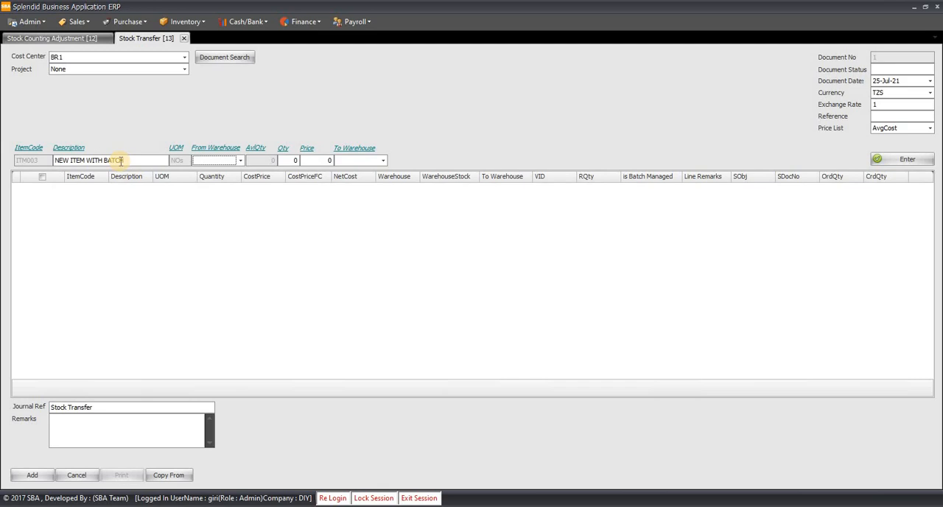
{"action": "key", "text": "Down"}
{"action": "key", "text": "Return"}
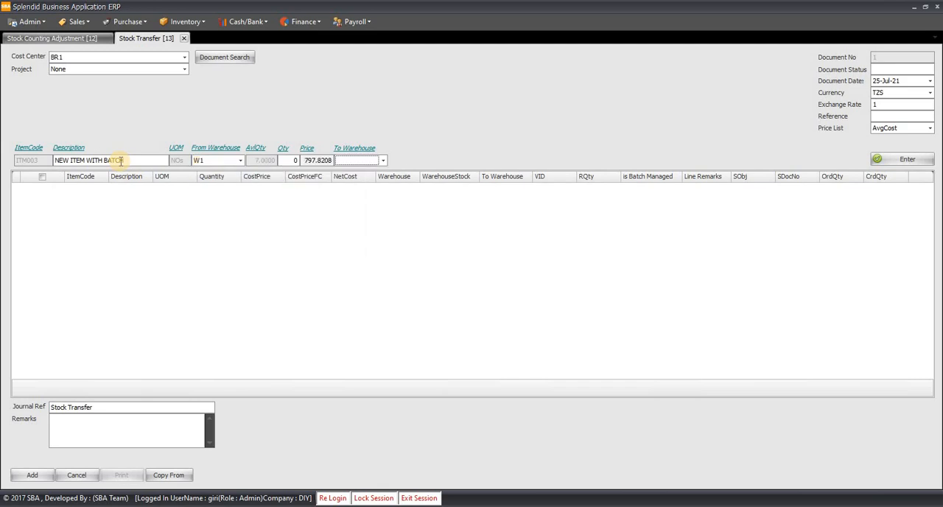
{"action": "type", "text": "W2"}
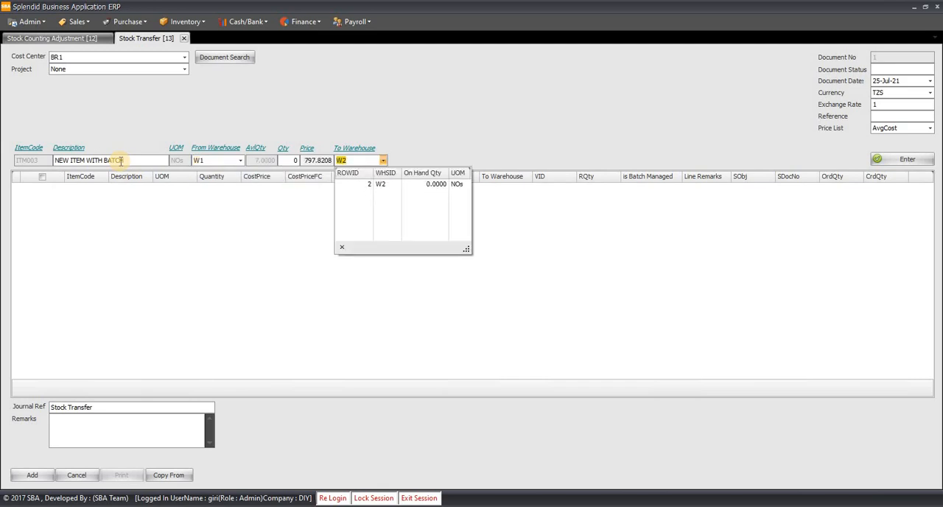
{"action": "key", "text": "Down"}
{"action": "key", "text": "Return"}
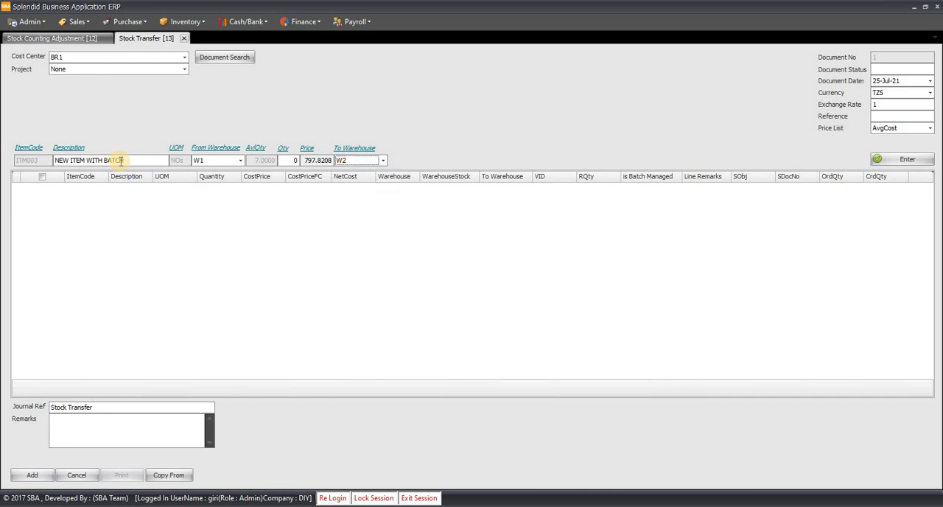
{"action": "key", "text": "Tab"}
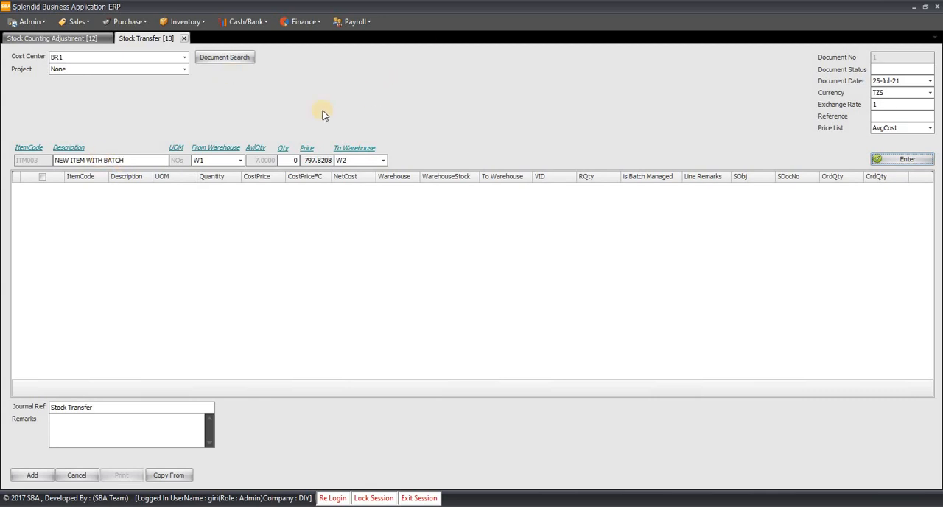
- Set the transfer quantity of ITM003 to 1 and add the line to the document
{"action": "key", "text": "Return"}
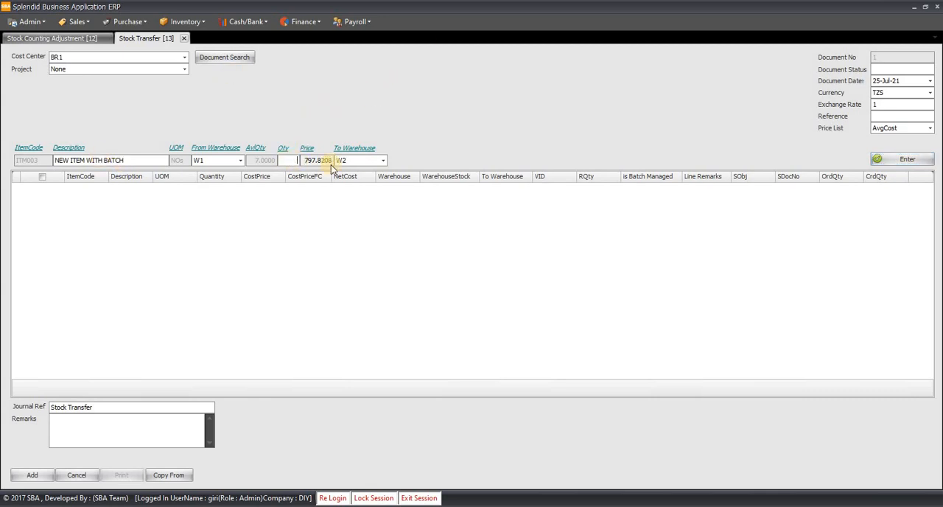
{"action": "type", "text": "1"}
{"action": "key", "text": "Tab"}
{"action": "key", "text": "Tab"}
{"action": "key", "text": "Return"}
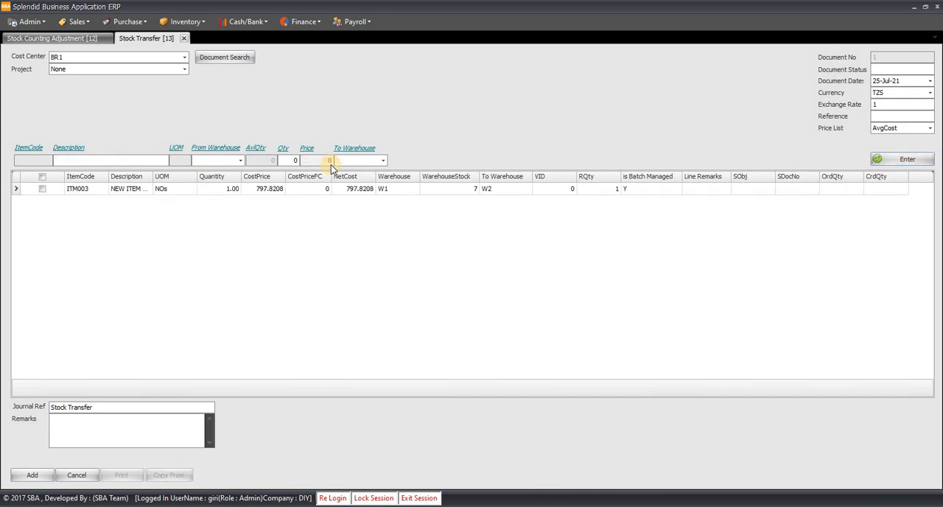
- Add a transfer line for ITM004, NEW ITEM WITHOUT BATCH, with quantity 1 from warehouse W1 to W2
{"action": "key", "text": "Tab"}
{"action": "type", "text": "new"}
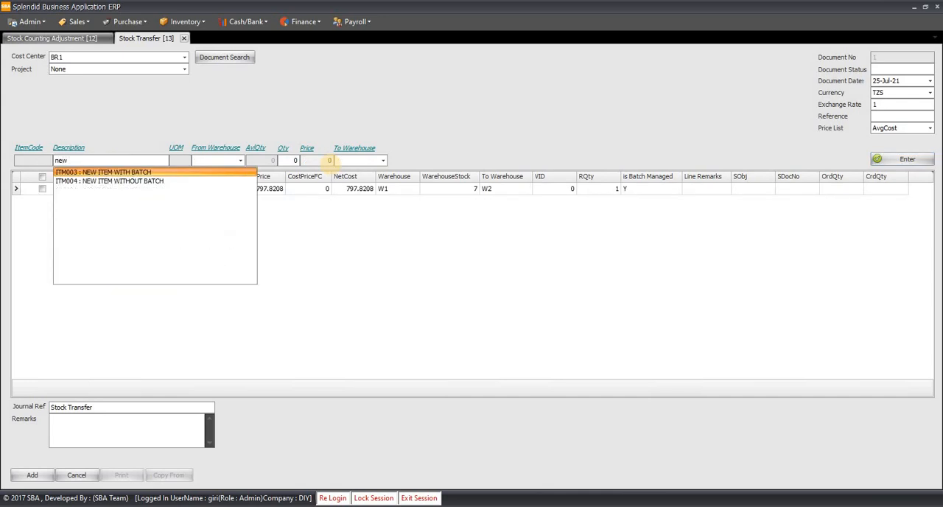
{"action": "key", "text": "Down"}
{"action": "key", "text": "Return"}
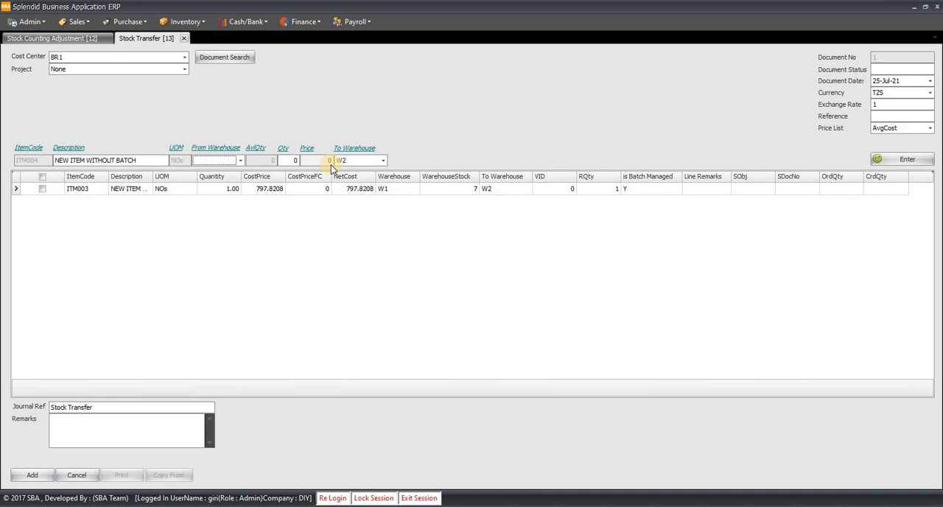
{"action": "key", "text": "Down"}
{"action": "key", "text": "Return"}
{"action": "key", "text": "Tab"}
{"action": "type", "text": "1"}
{"action": "key", "text": "Tab"}
{"action": "key", "text": "Tab"}
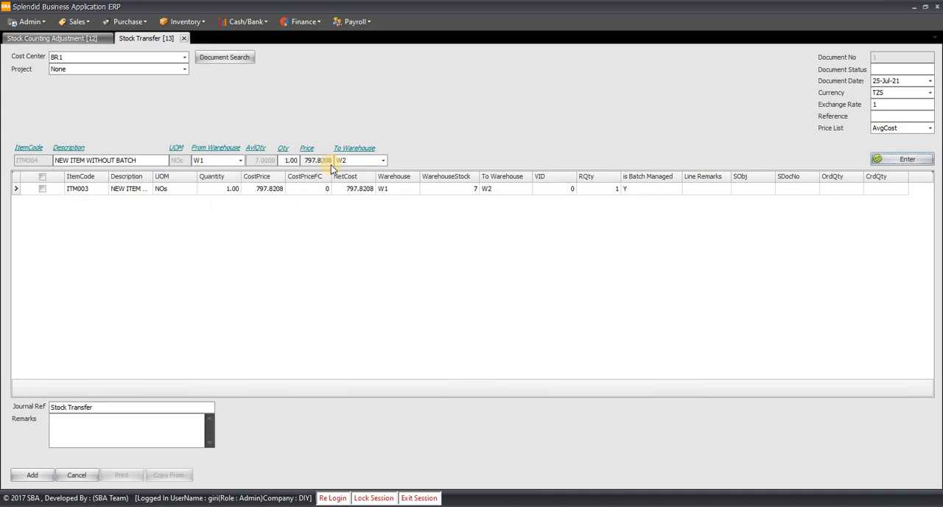
{"action": "key", "text": "Return"}
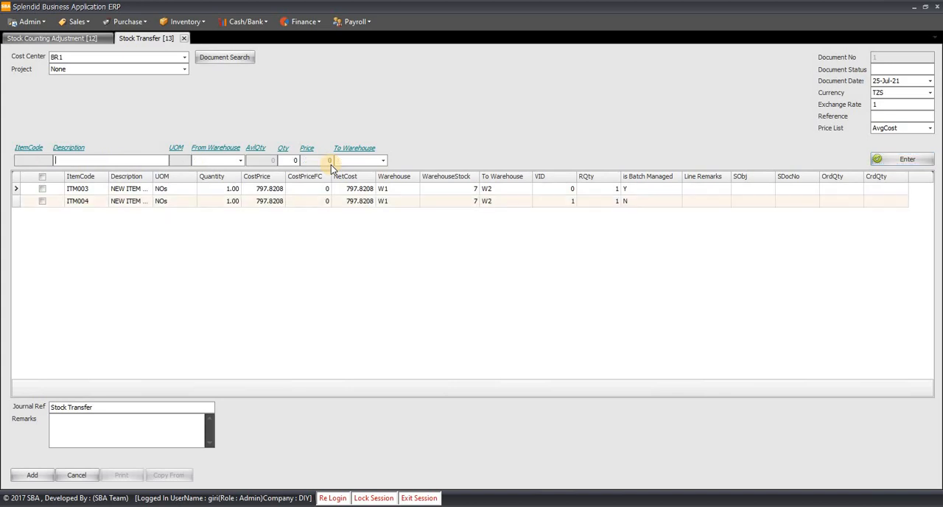
- Set the cost center to HO and enter the line remark "transfer to w2" for ITM003
{"action": "left_click", "coordinate": [185, 57]}
{"action": "left_click", "coordinate": [77, 95]}
{"action": "left_click", "coordinate": [712, 189]}
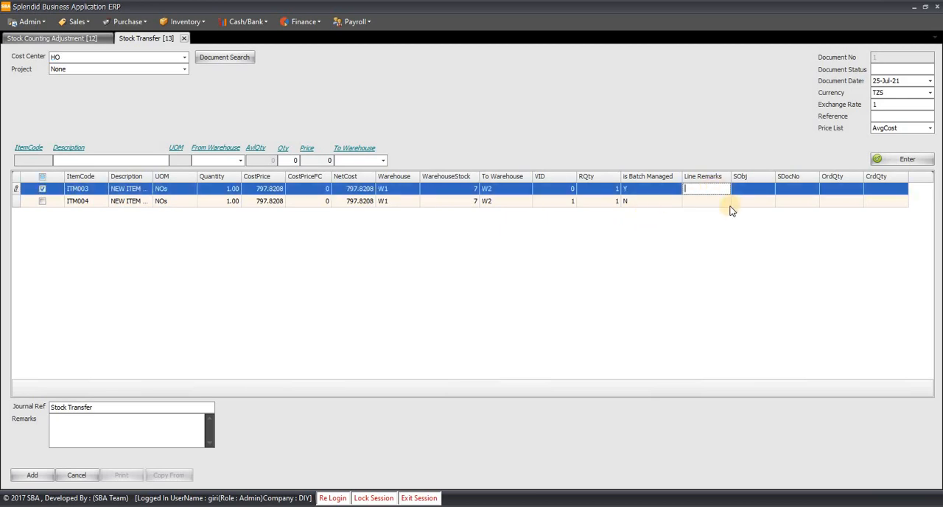
{"action": "type", "text": "transfer to w2"}
- Enter the line remark "transfer to w2" for the ITM004 line
{"action": "left_click", "coordinate": [721, 201]}
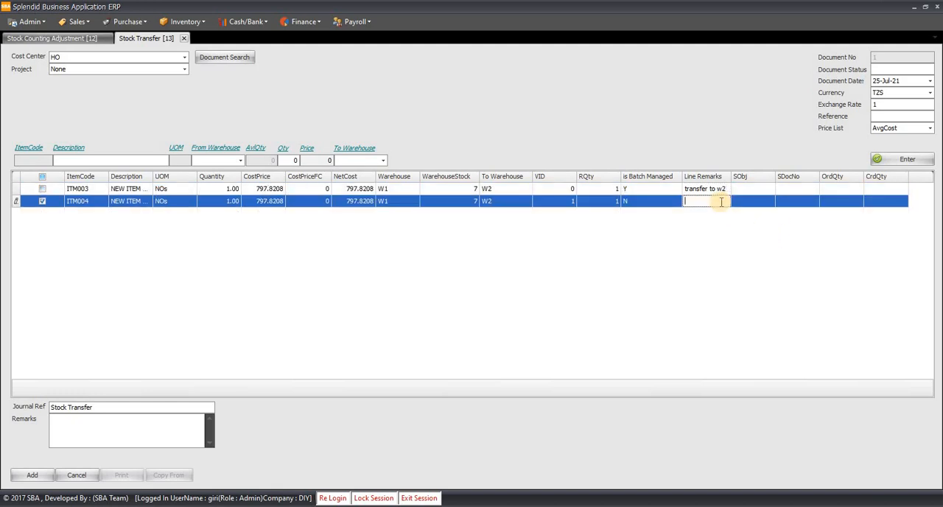
{"action": "type", "text": "transfer to w2"}
{"action": "key", "text": "Tab"}
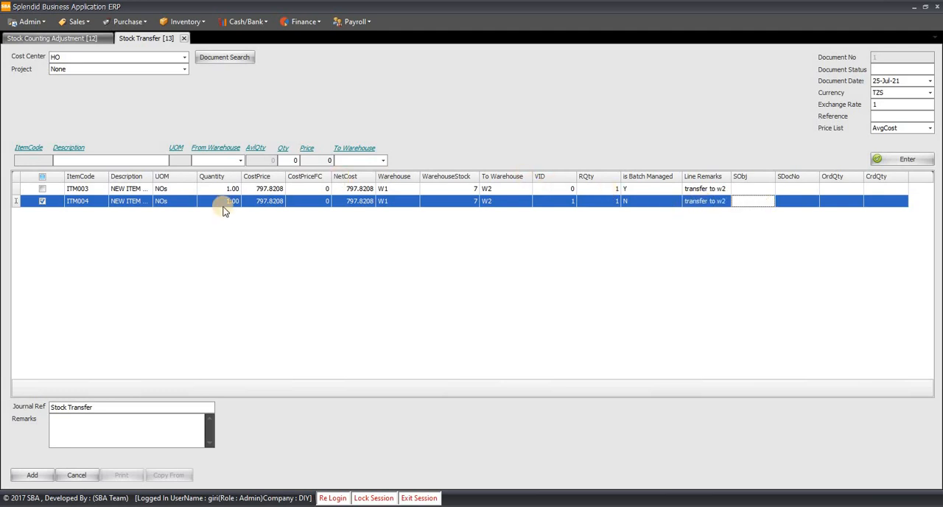
- Open the batch selection for ITM003 and allocate quantity 1 from batch BINVADJ01
{"action": "key", "text": "ctrl+Tab"}
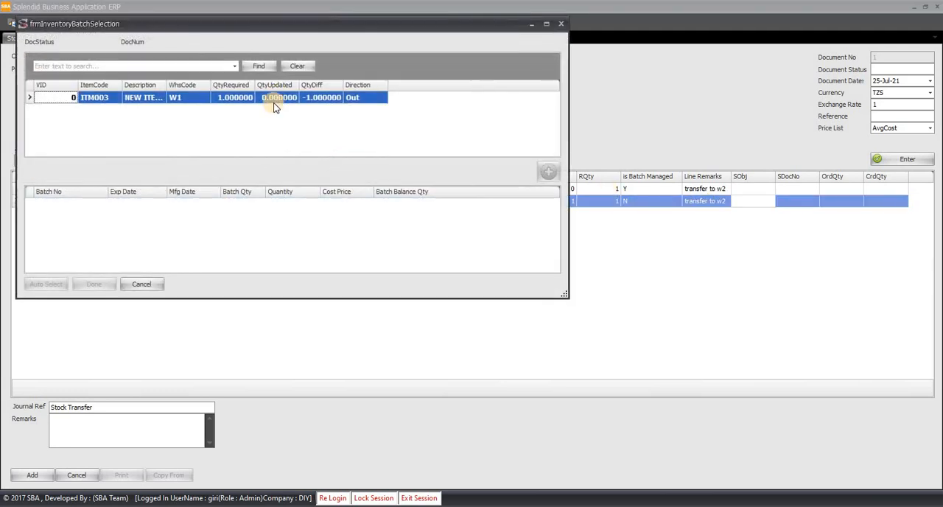
{"action": "left_click", "coordinate": [275, 101]}
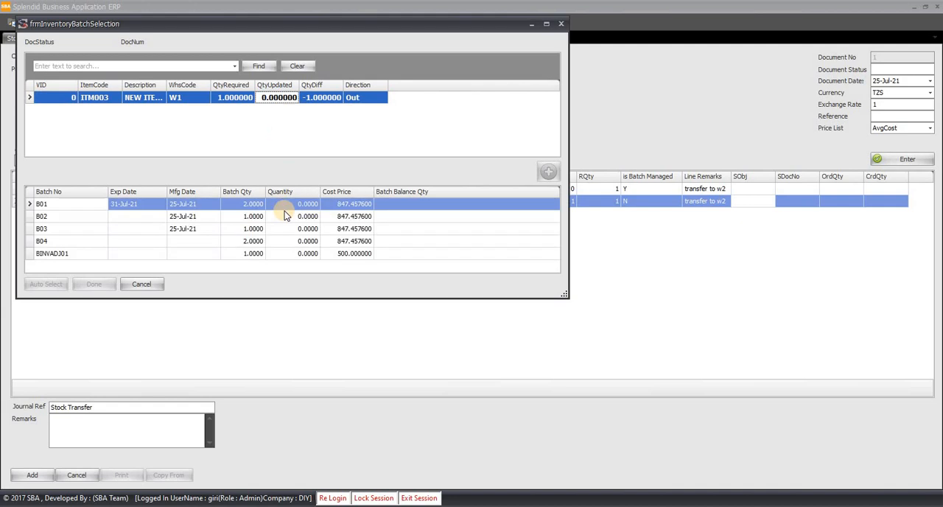
{"action": "left_click", "coordinate": [306, 254]}
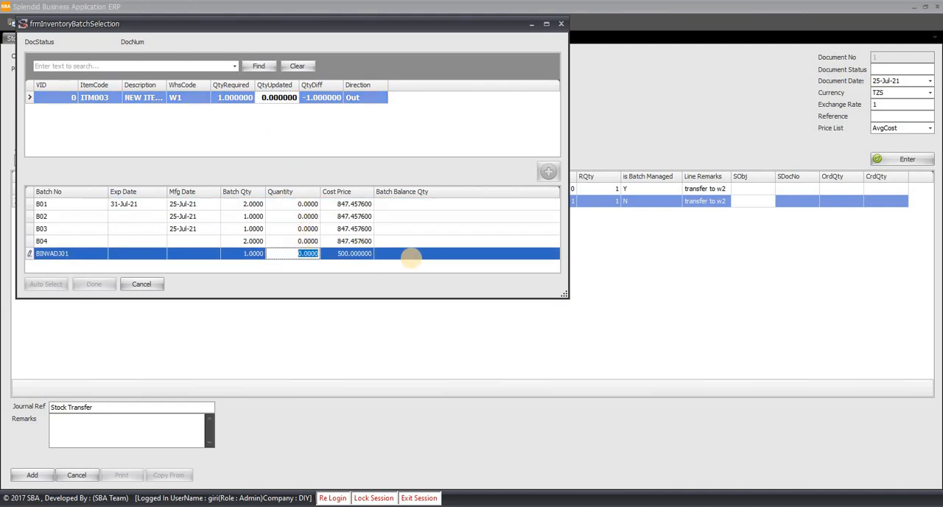
{"action": "type", "text": "1"}
{"action": "key", "text": "Tab"}
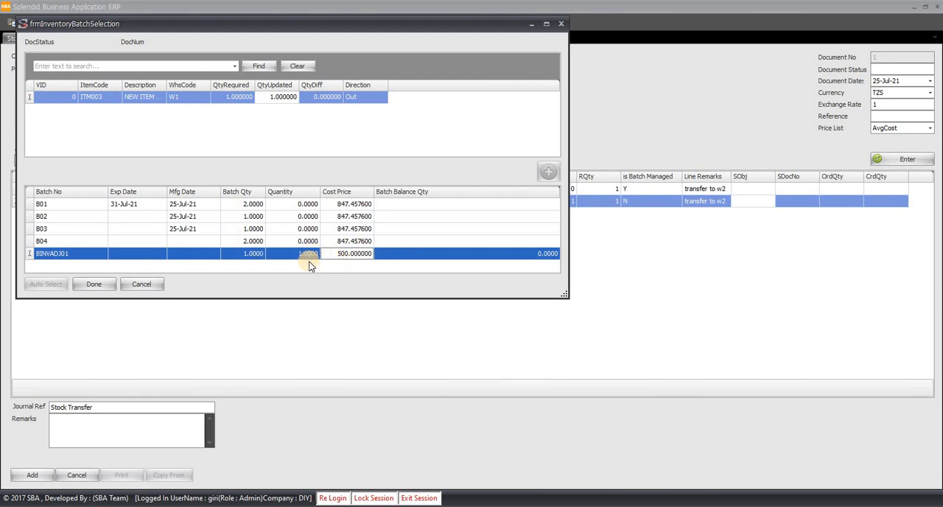
- Complete the batch selection and post the stock transfer document
{"action": "left_click", "coordinate": [94, 285]}
{"action": "left_click", "coordinate": [32, 475]}
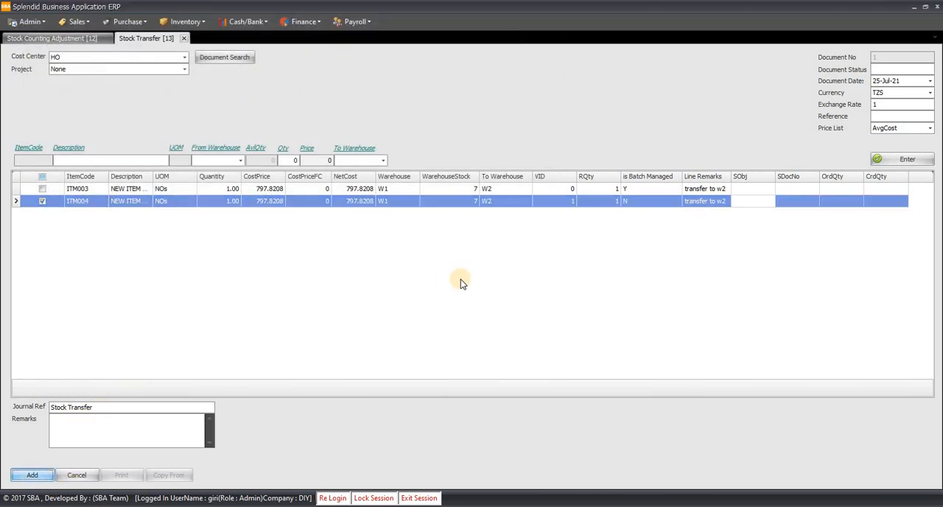
{"action": "left_click", "coordinate": [470, 274]}
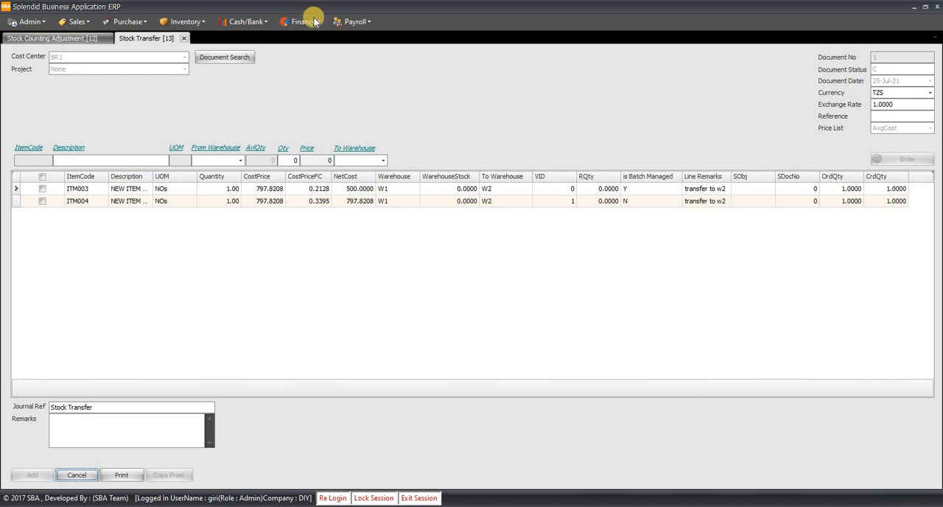
- Open a new Stock Issue document and a new Stock Received document from the inventory functions
{"action": "left_click", "coordinate": [184, 21]}
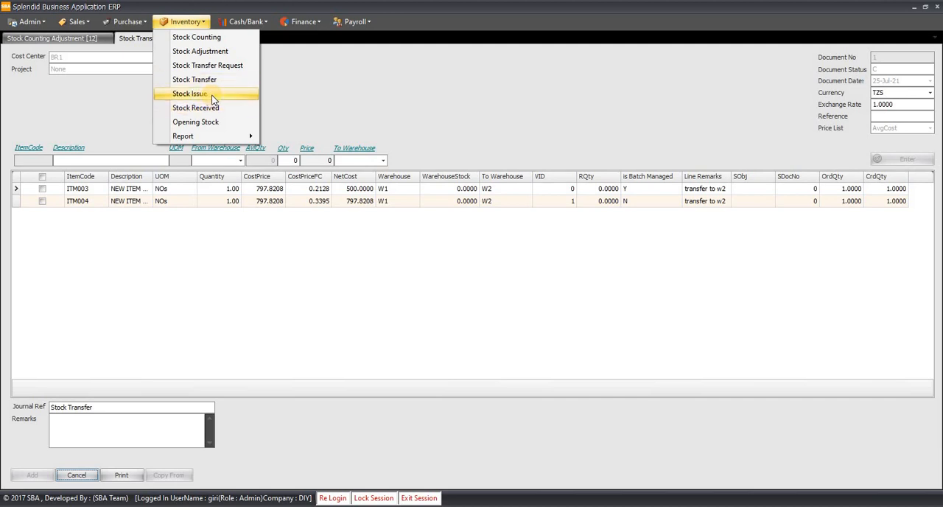
{"action": "left_click", "coordinate": [213, 97]}
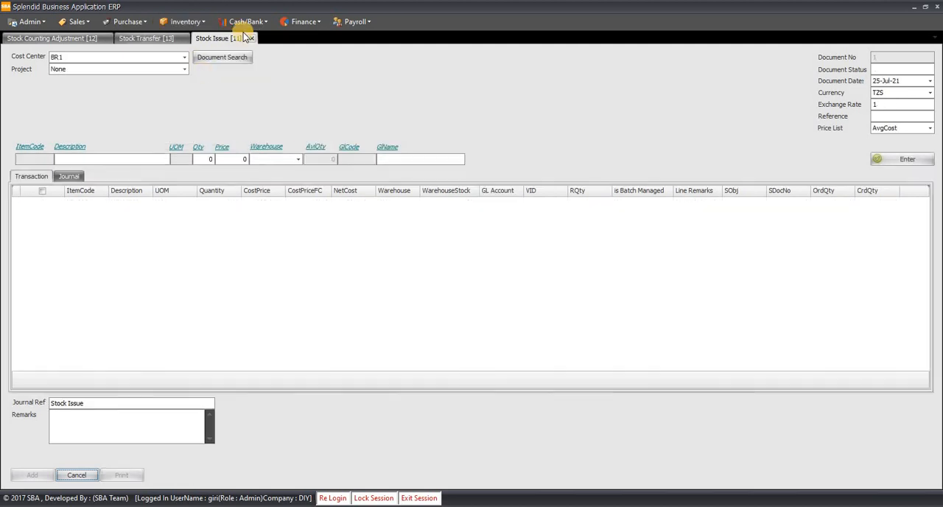
{"action": "left_click", "coordinate": [165, 20]}
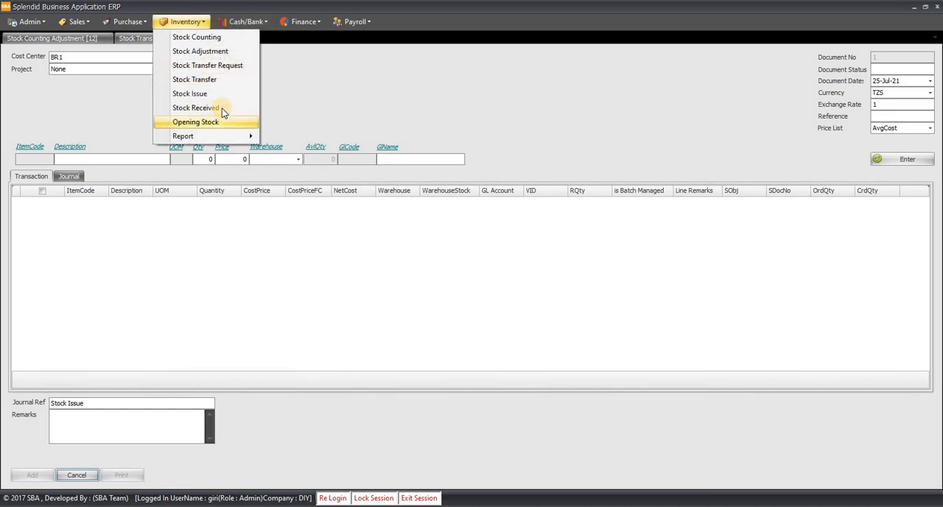
{"action": "left_click", "coordinate": [220, 108]}
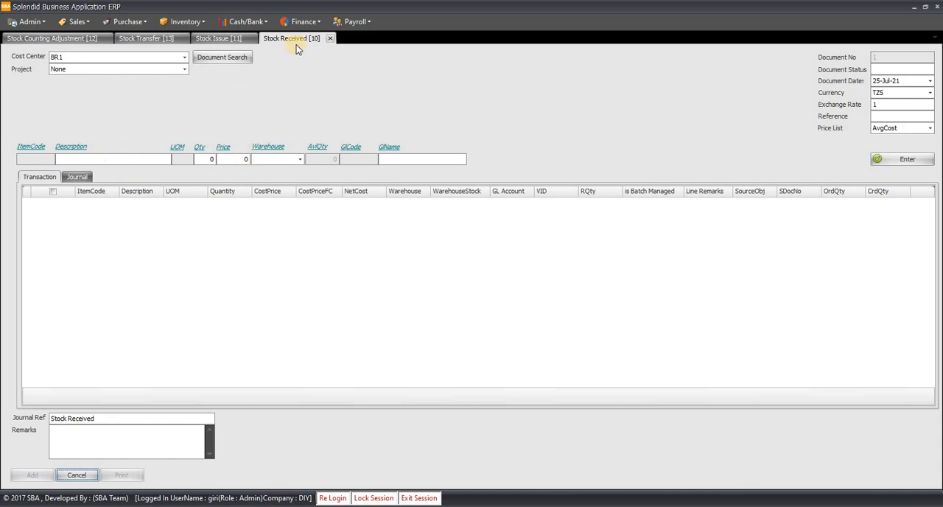
- Select ITM003, NEW ITEM WITH BATCH, in the Stock Received document with quantity 1 and warehouse W1
{"action": "left_click", "coordinate": [129, 158]}
{"action": "type", "text": "item"}
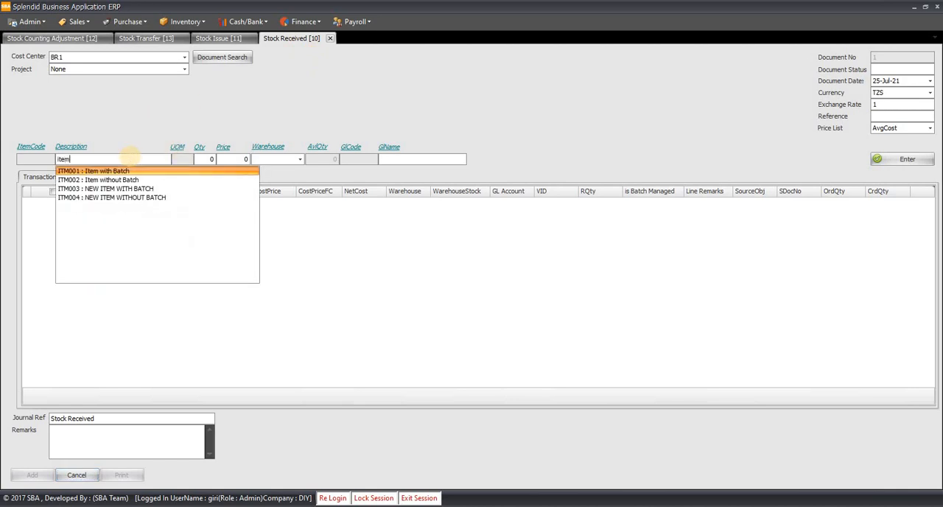
{"action": "key", "text": "Down"}
{"action": "key", "text": "Down"}
{"action": "key", "text": "Return"}
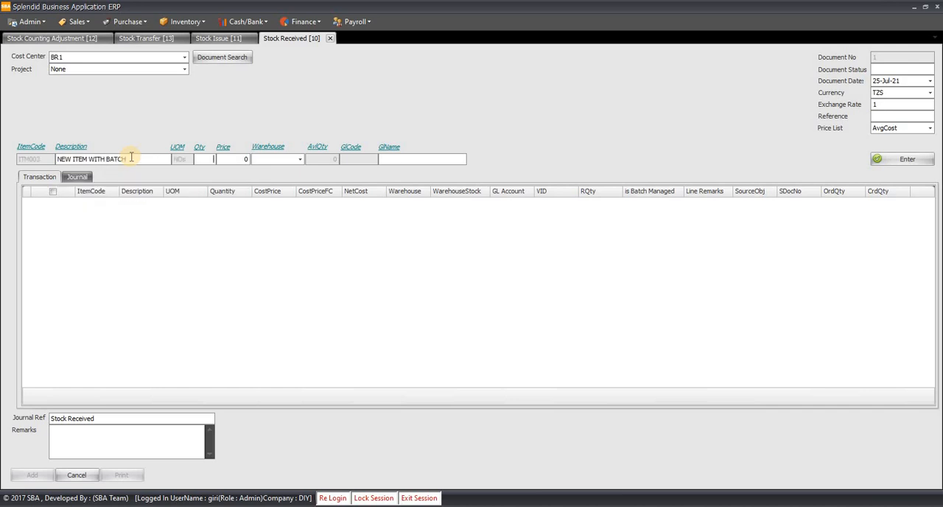
{"action": "key", "text": "Return"}
{"action": "type", "text": "W1"}
{"action": "key", "text": "Down"}
{"action": "key", "text": "Return"}
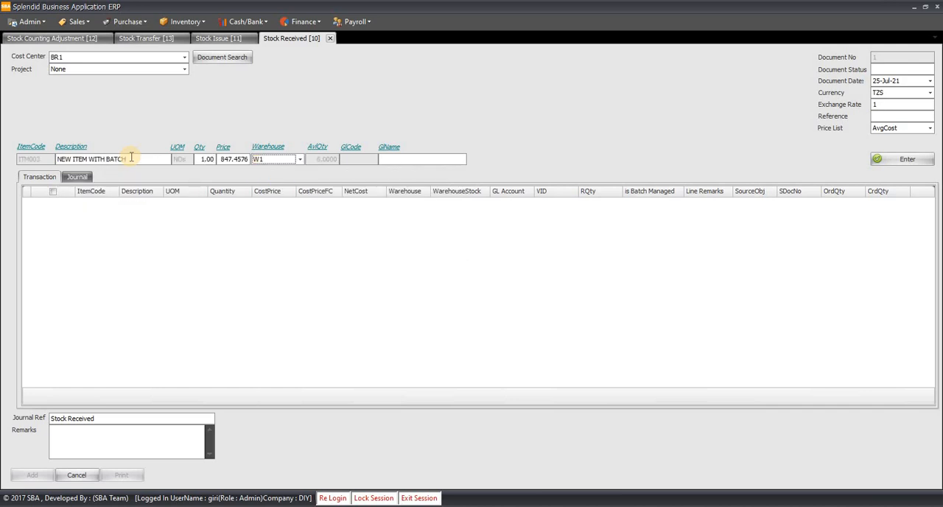
- Assign the GL account Stock Adjustment Loss/Gain to the ITM003 entry and add the line
{"action": "key", "text": "Return"}
{"action": "type", "text": "stock"}
{"action": "key", "text": "Return"}
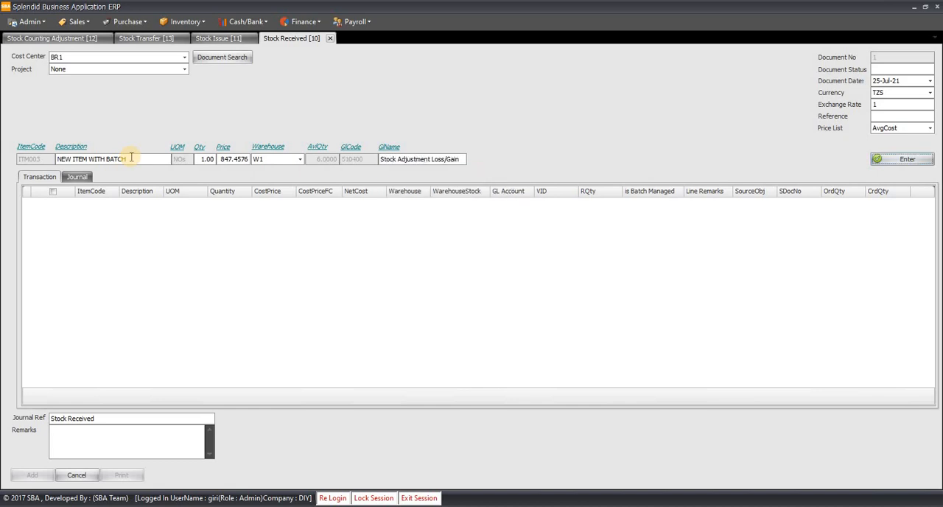
{"action": "key", "text": "Return"}
- Add a received line for ITM004, NEW ITEM WITHOUT BATCH, with quantity 1 in warehouse W1, keeping the Stock Adjustment Loss/Gain account
{"action": "left_click", "coordinate": [131, 156]}
{"action": "type", "text": "item"}
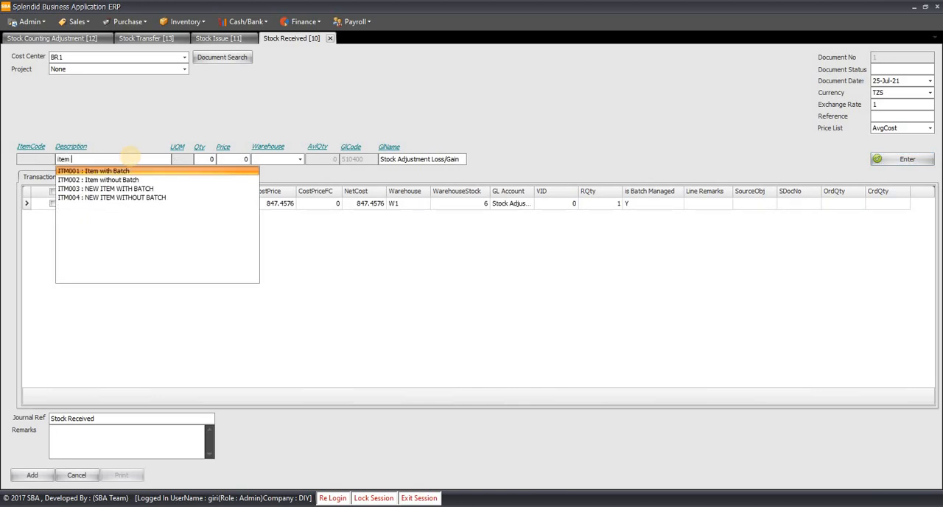
{"action": "key", "text": "Down"}
{"action": "key", "text": "Down"}
{"action": "key", "text": "Down"}
{"action": "key", "text": "Return"}
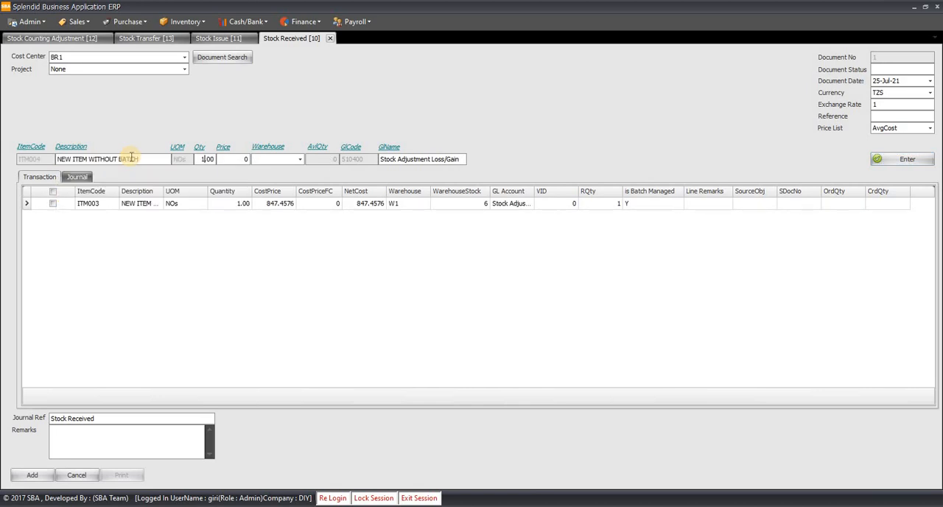
{"action": "key", "text": "Return"}
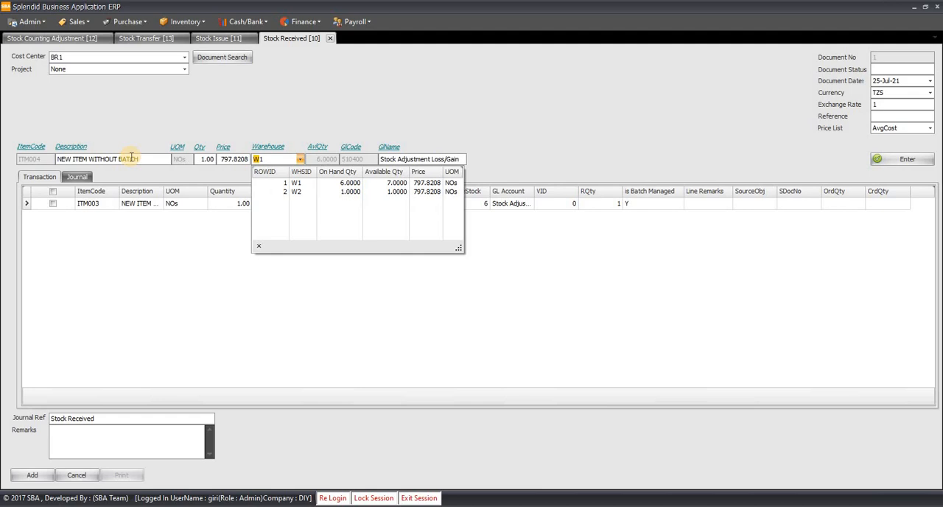
{"action": "key", "text": "Down"}
{"action": "key", "text": "Return"}
{"action": "key", "text": "Return"}
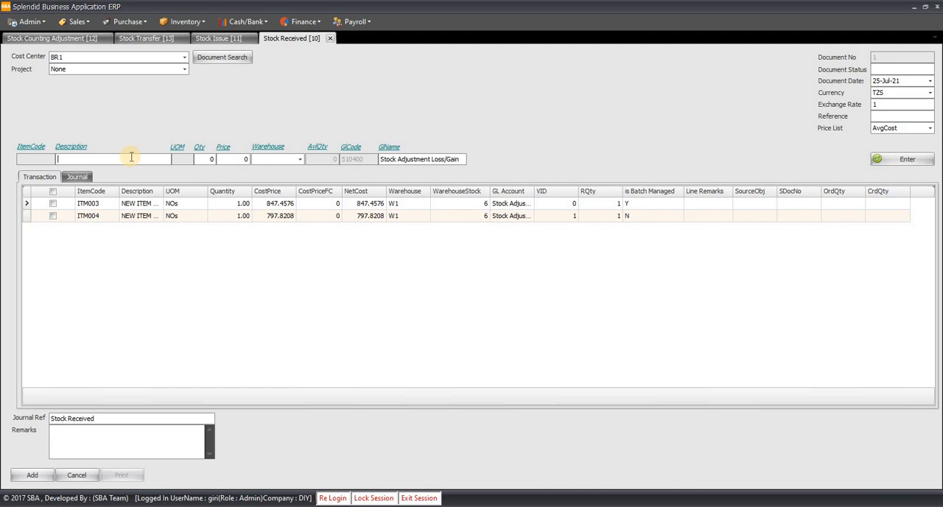
- Assign batch BSTOCKREC01 with quantity 1 to the received ITM003 line and accept the batch selection
{"action": "key", "text": "ctrl+b"}
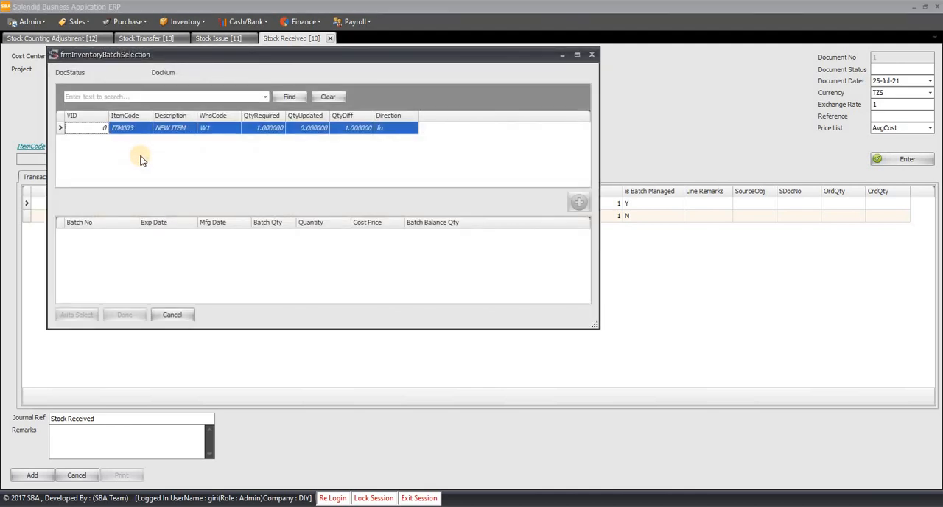
{"action": "left_click", "coordinate": [309, 128]}
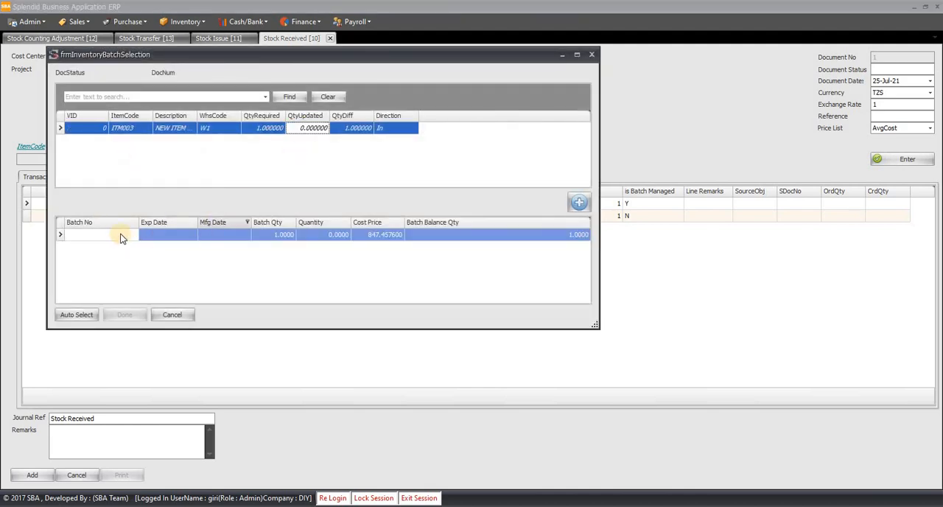
{"action": "left_click", "coordinate": [171, 237]}
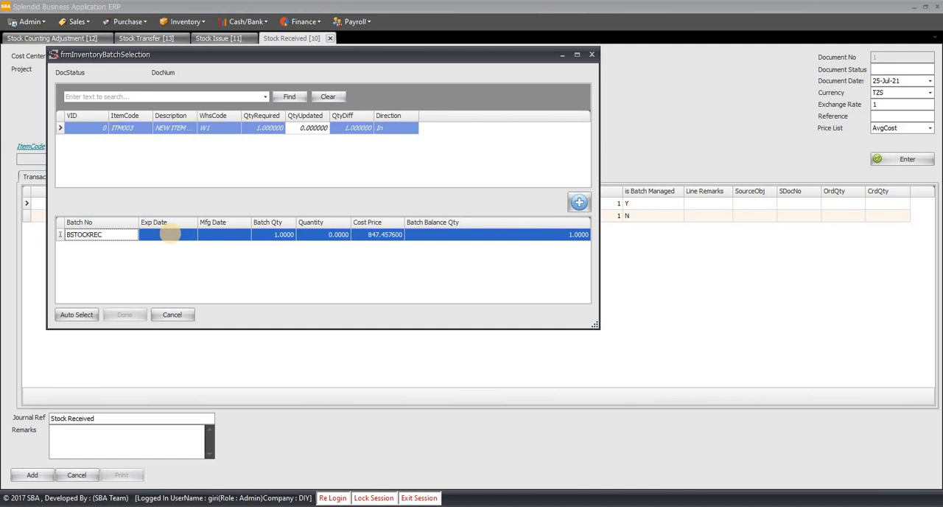
{"action": "key", "text": "Tab"}
{"action": "key", "text": "Tab"}
{"action": "key", "text": "Tab"}
{"action": "key", "text": "Tab"}
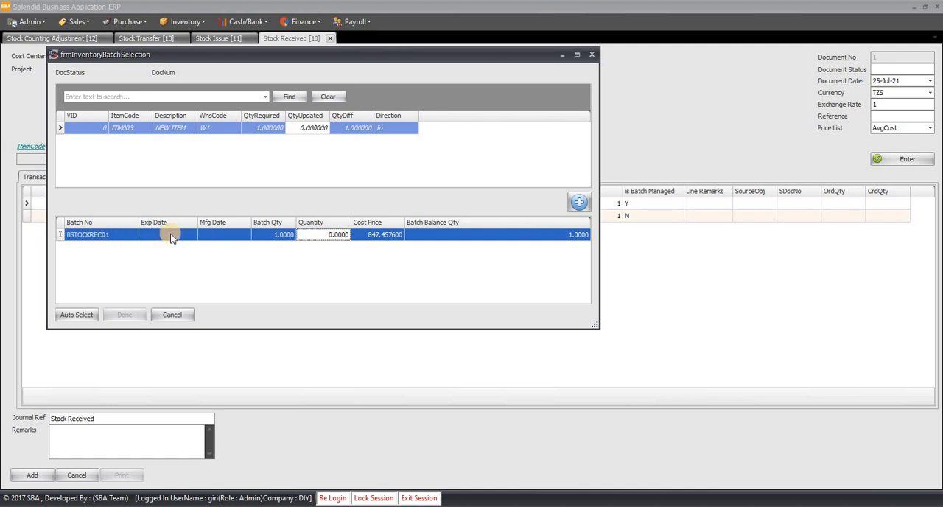
{"action": "type", "text": "1"}
{"action": "key", "text": "Tab"}
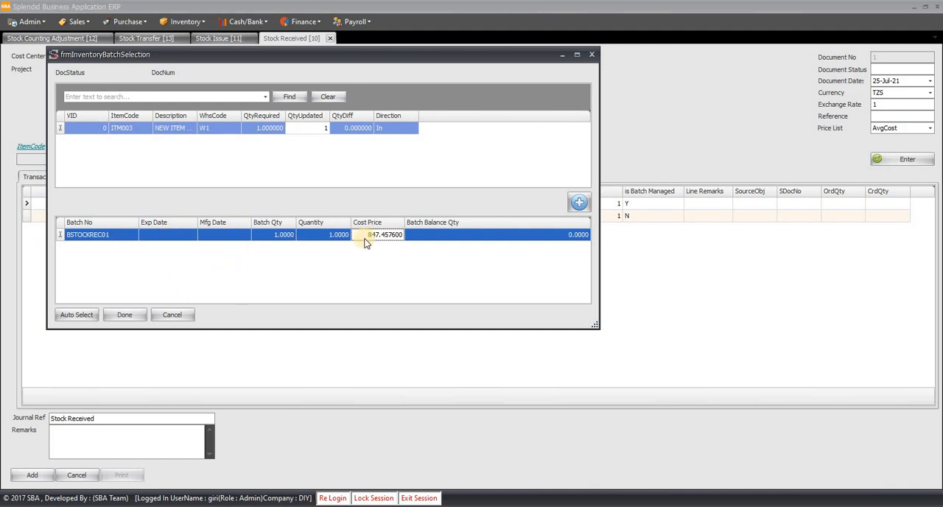
{"action": "left_click", "coordinate": [124, 316]}
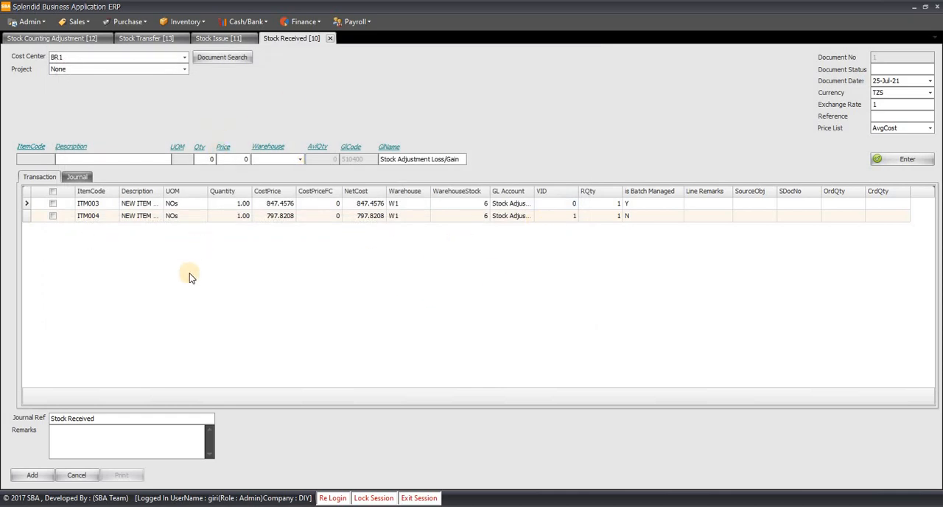
- Post the Stock Received document and bring the posted record back up for viewing
{"action": "left_click", "coordinate": [36, 475]}
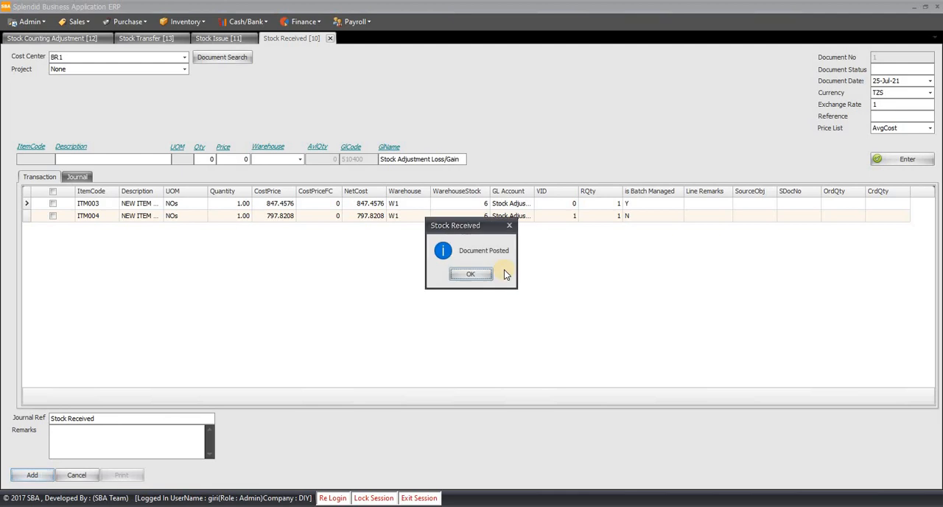
{"action": "left_click", "coordinate": [479, 274]}
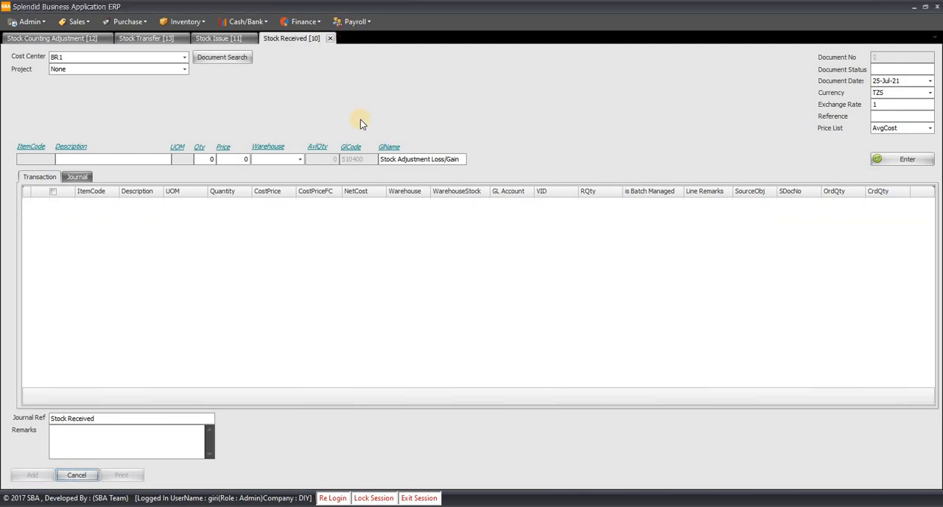
{"action": "key", "text": "Page_Up"}
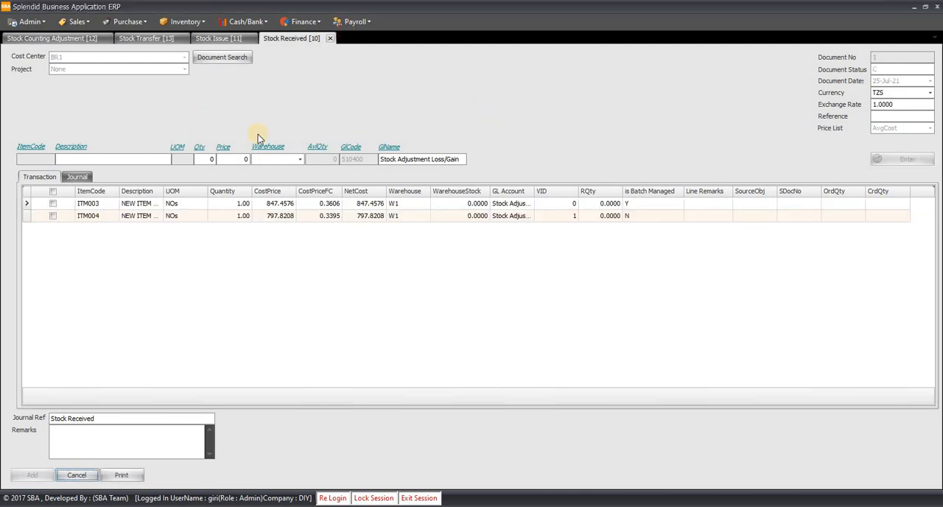
- Add a Stock Issue line for ITM003, NEW ITEM WITH BATCH, with quantity 1, warehouse W1 and GL account Stock Adjustment Loss/Gain
{"action": "left_click", "coordinate": [221, 38]}
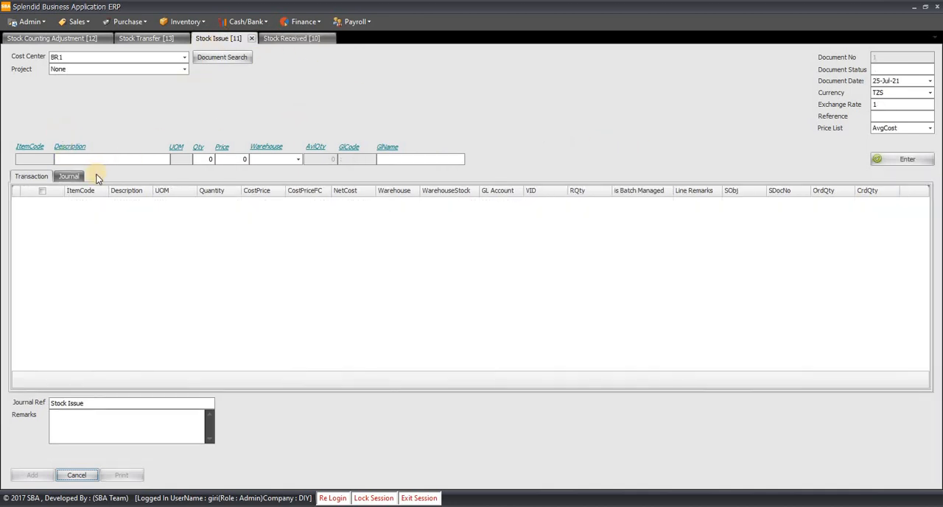
{"action": "left_click", "coordinate": [128, 162]}
{"action": "type", "text": "ITEM"}
{"action": "key", "text": "Down"}
{"action": "key", "text": "Down"}
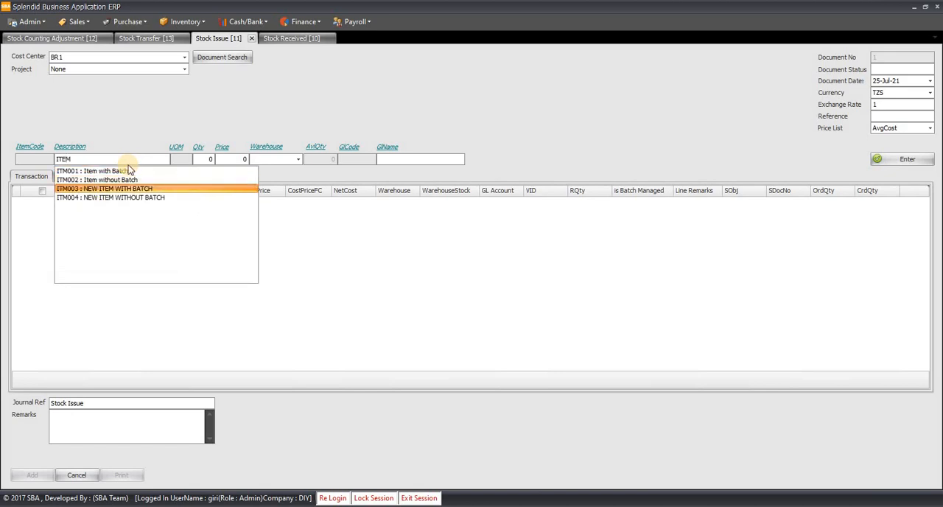
{"action": "key", "text": "Return"}
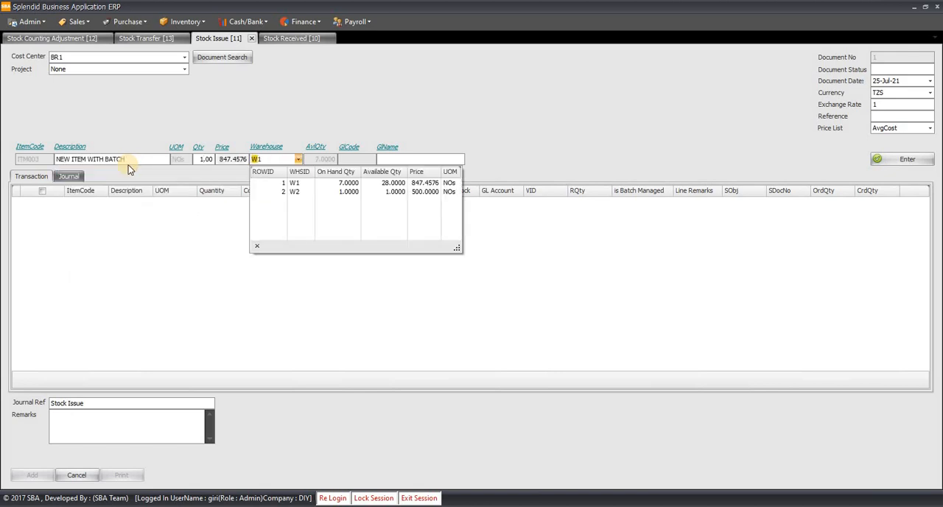
{"action": "key", "text": "Down"}
{"action": "key", "text": "Return"}
{"action": "type", "text": "STOCK"}
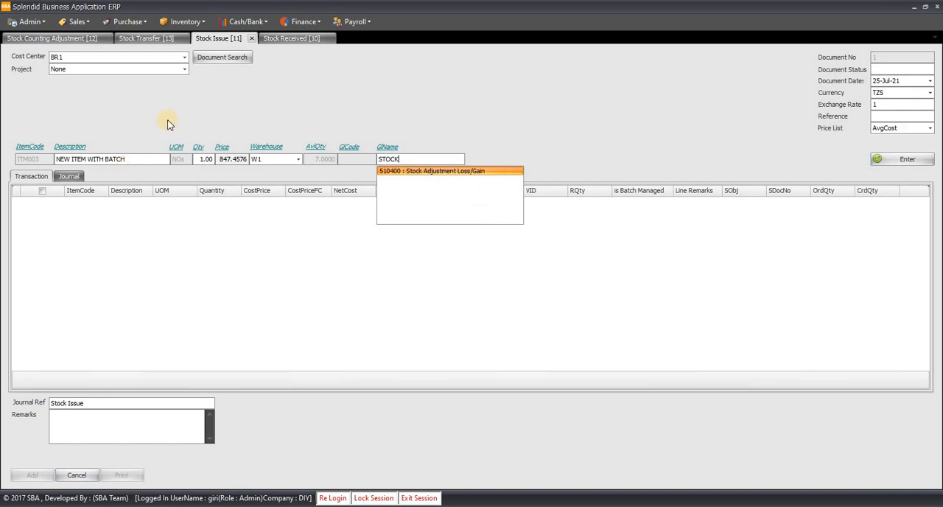
{"action": "key", "text": "Return"}
{"action": "key", "text": "Return"}
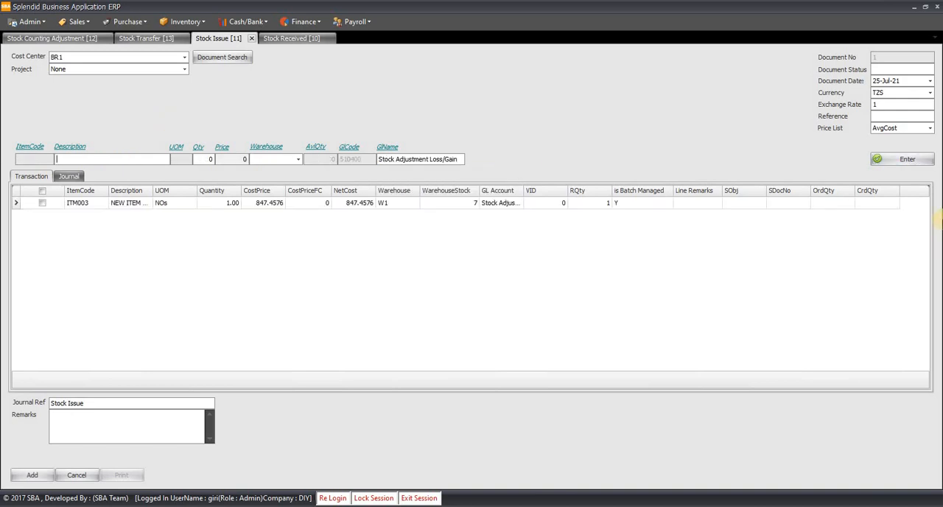
- Add an issue line for ITM004, NEW ITEM WITHOUT BATCH, with quantity 1 from warehouse W1, keeping the Stock Adjustment Loss/Gain account
{"action": "type", "text": "ITEM"}
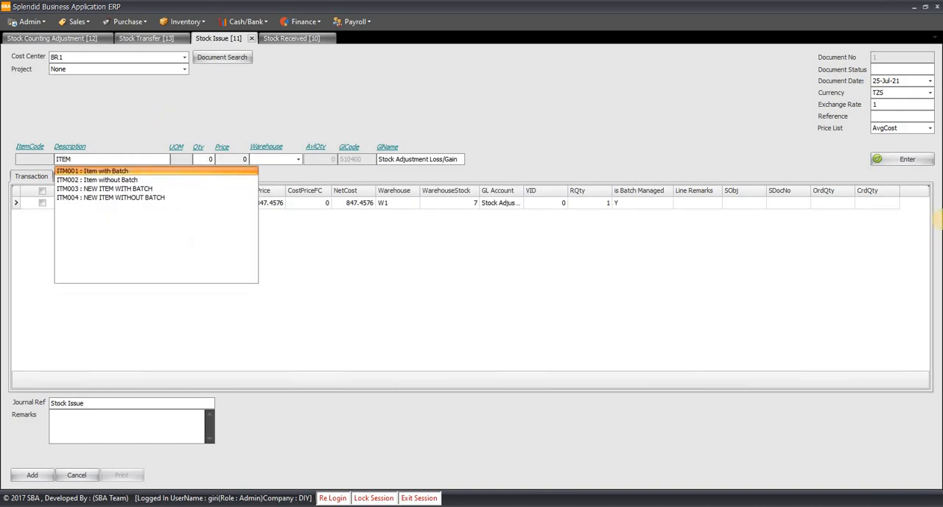
{"action": "key", "text": "Down"}
{"action": "key", "text": "Down"}
{"action": "key", "text": "Down"}
{"action": "key", "text": "Return"}
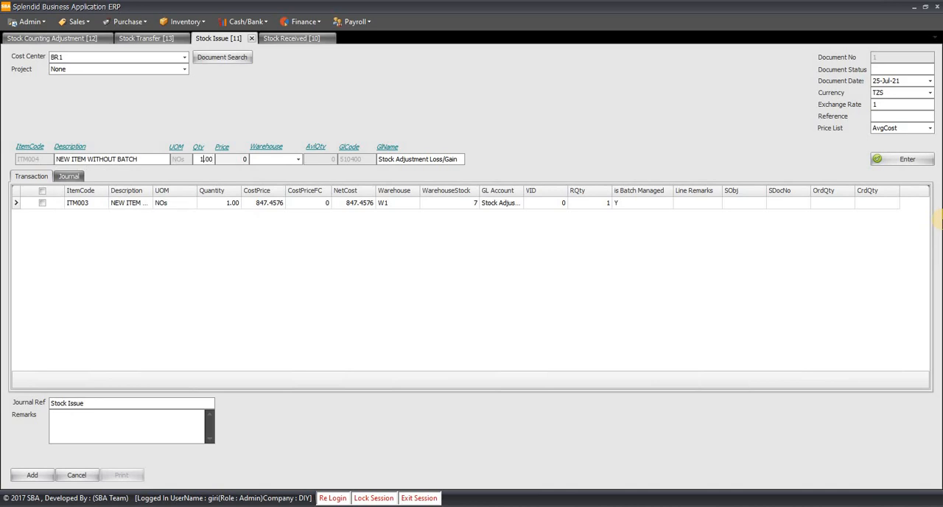
{"action": "key", "text": "Return"}
{"action": "key", "text": "Down"}
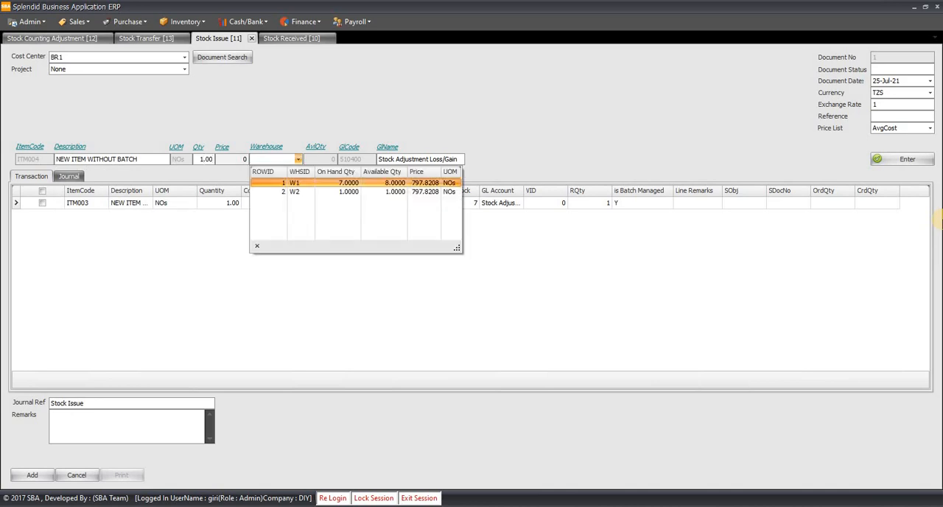
{"action": "key", "text": "Return"}
{"action": "key", "text": "Return"}
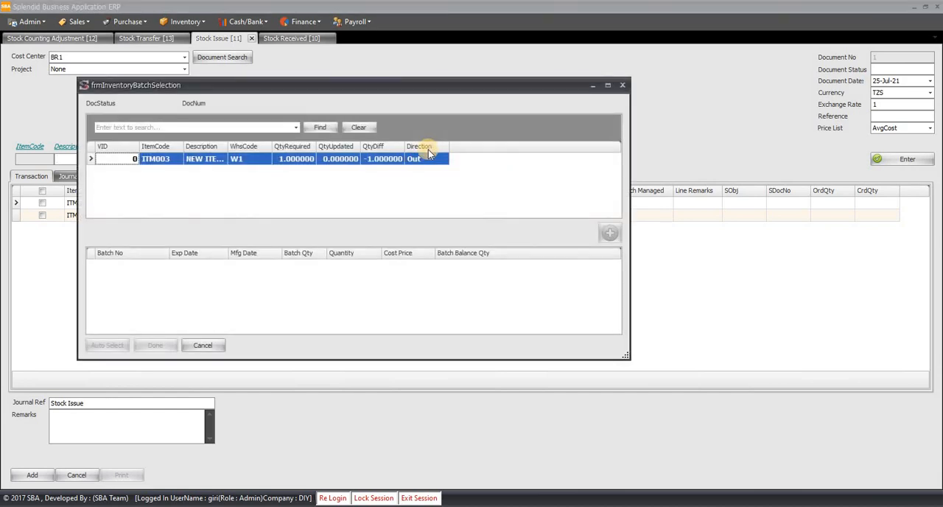
- Allocate quantity 1 of batch BSTOCKREC01 to the issued ITM003 line and post the Stock Issue document
{"action": "left_click", "coordinate": [344, 157]}
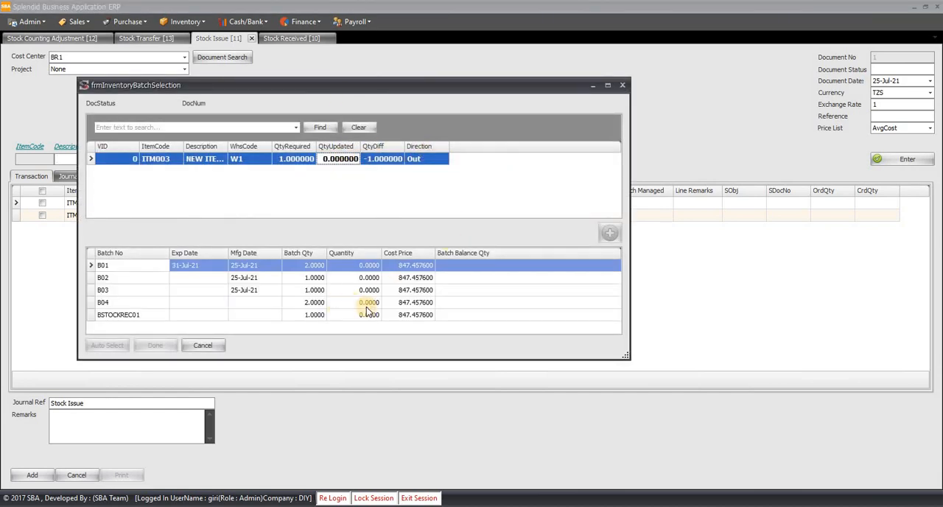
{"action": "left_click", "coordinate": [368, 314]}
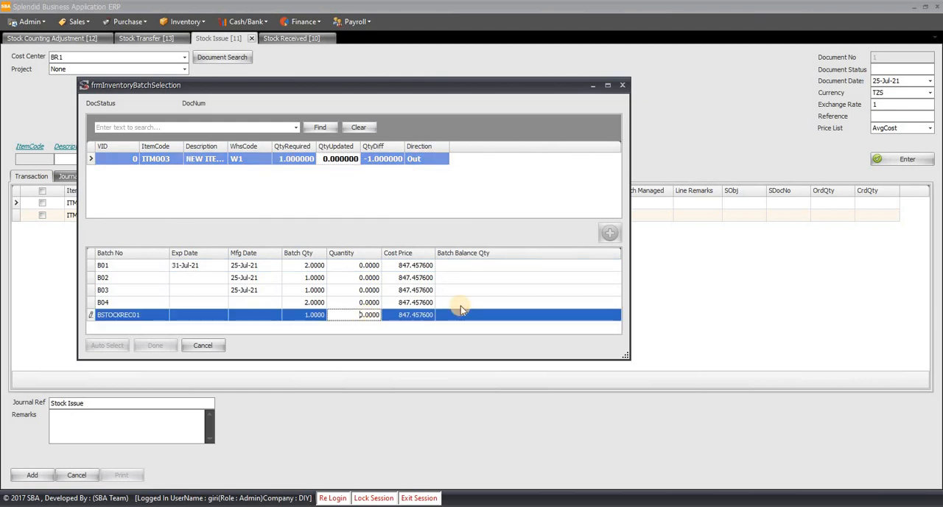
{"action": "type", "text": "1"}
{"action": "key", "text": "Tab"}
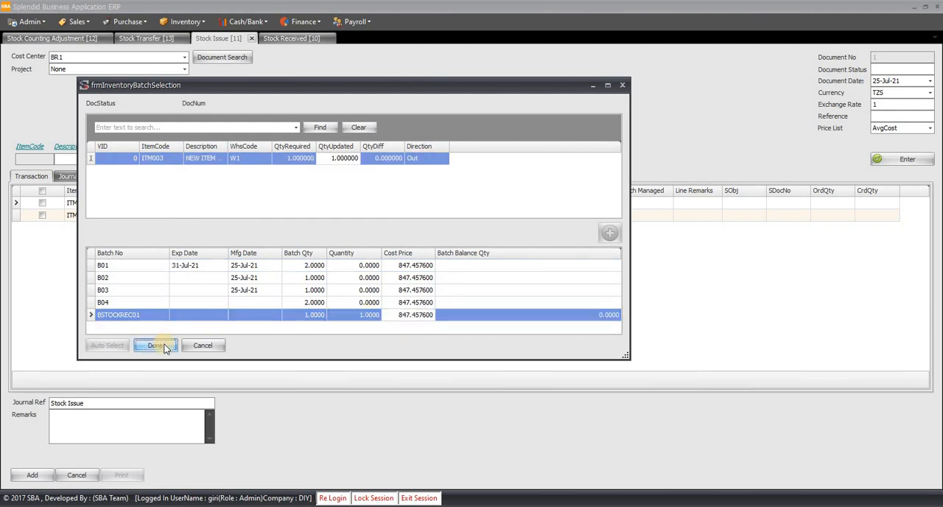
{"action": "left_click", "coordinate": [157, 346]}
{"action": "left_click", "coordinate": [32, 473]}
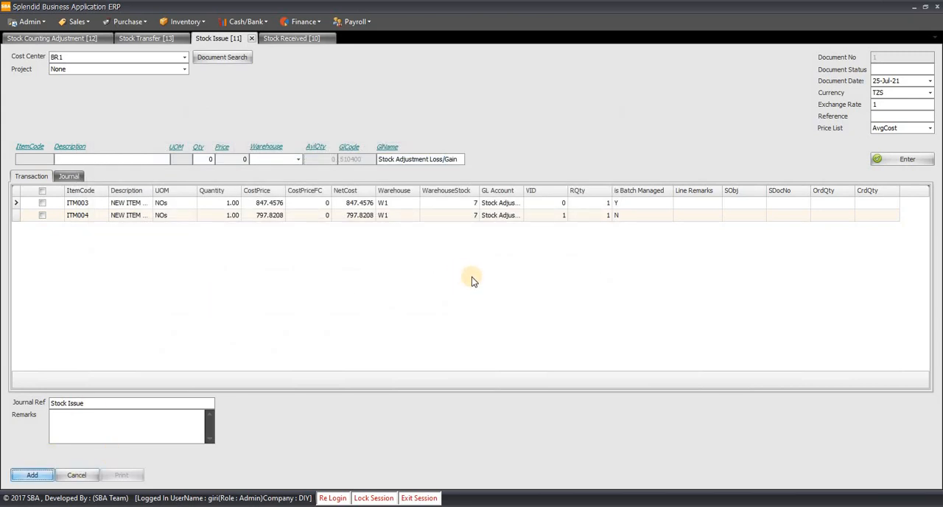
{"action": "left_click", "coordinate": [470, 280]}
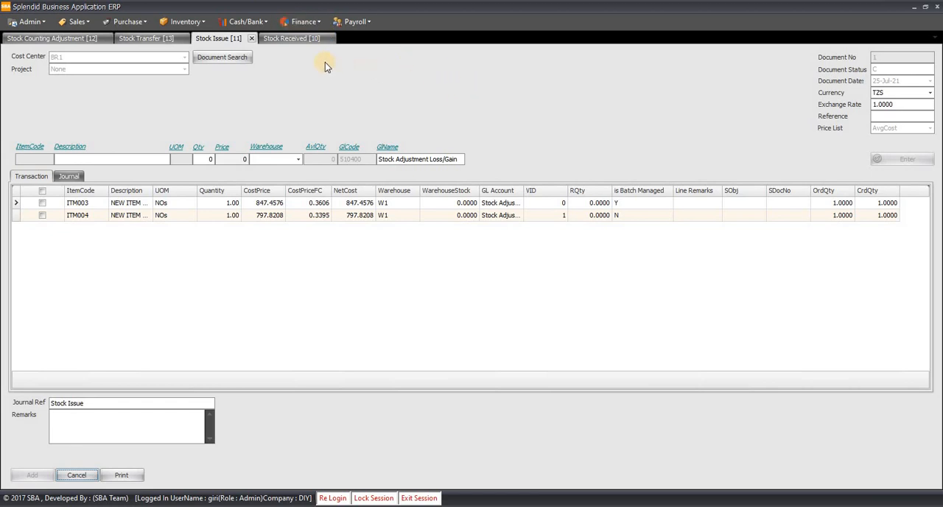
- Examine the journal entries of the posted Stock Received and Stock Issue documents, widening the BP/GL Name column in the first
{"action": "left_click", "coordinate": [299, 37]}
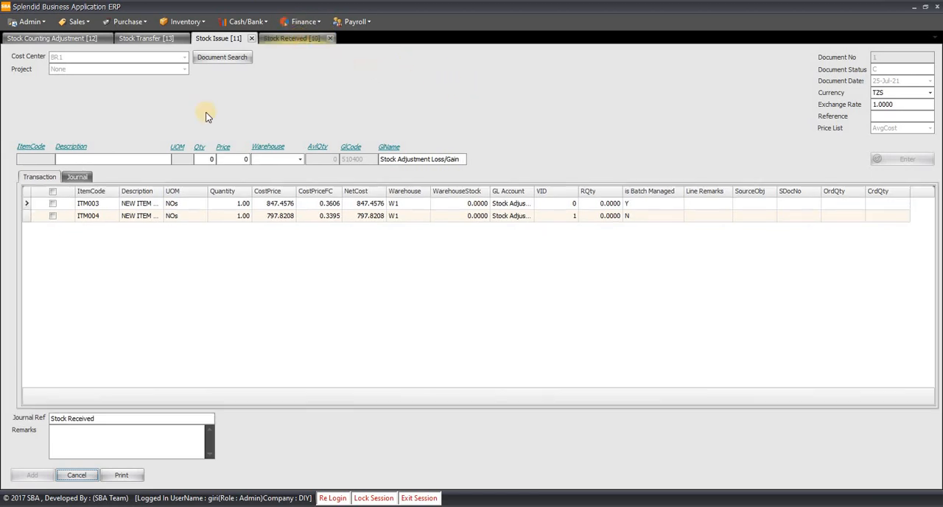
{"action": "left_click", "coordinate": [81, 175]}
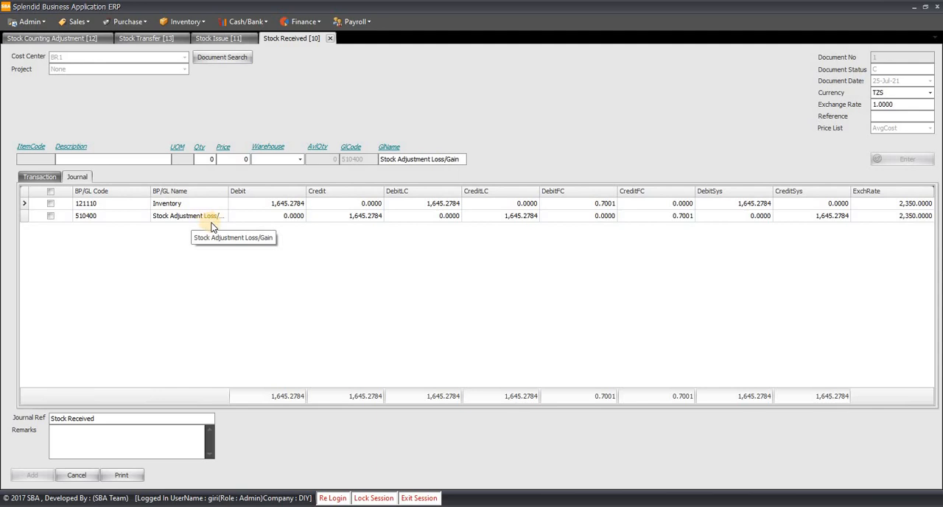
{"action": "left_click_drag", "start_coordinate": [227, 191], "coordinate": [284, 191]}
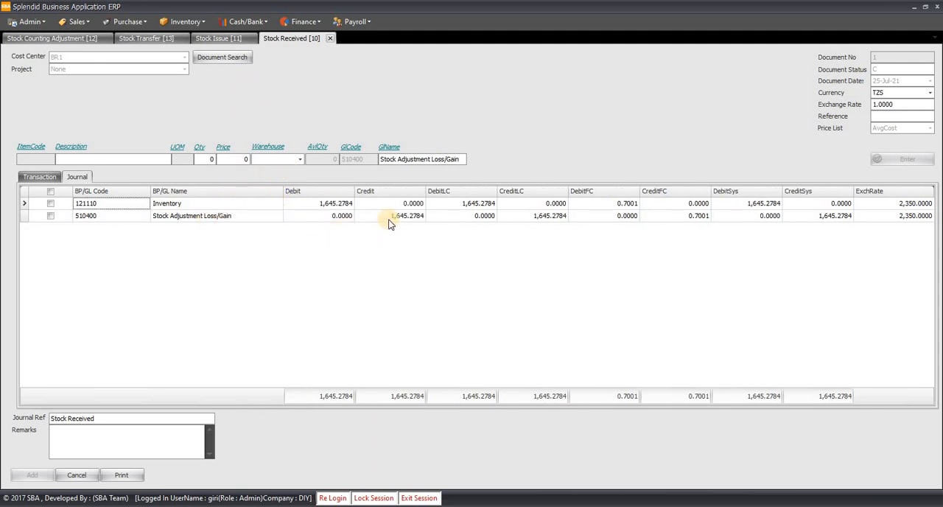
{"action": "left_click", "coordinate": [221, 39]}
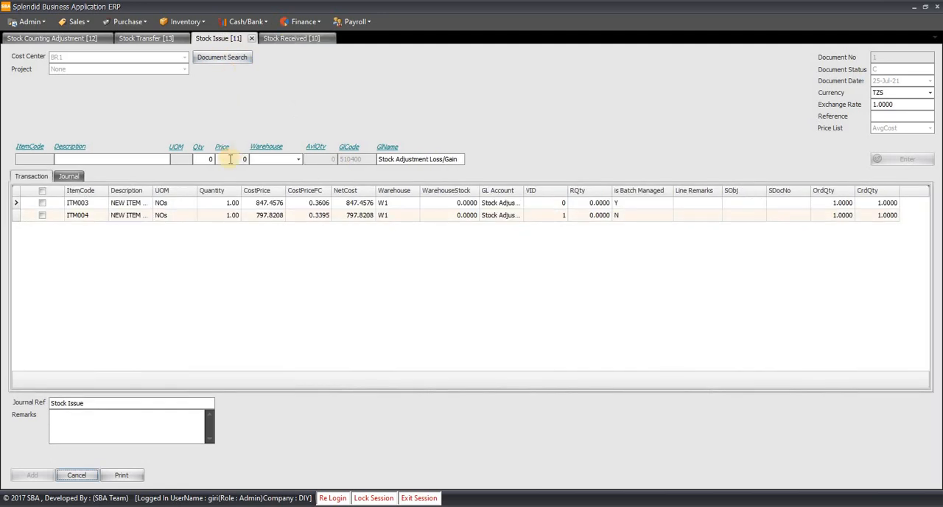
{"action": "left_click", "coordinate": [70, 177]}
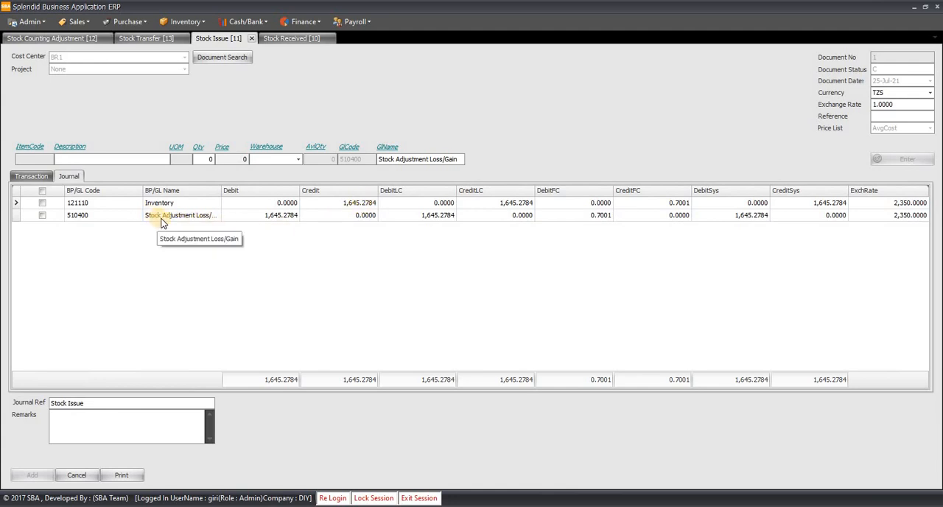
- Examine the posted Stock Transfer lines and the Stock Counting Adjustment journal entries, widening the journal's BP/GL Name column
{"action": "left_click", "coordinate": [139, 40]}
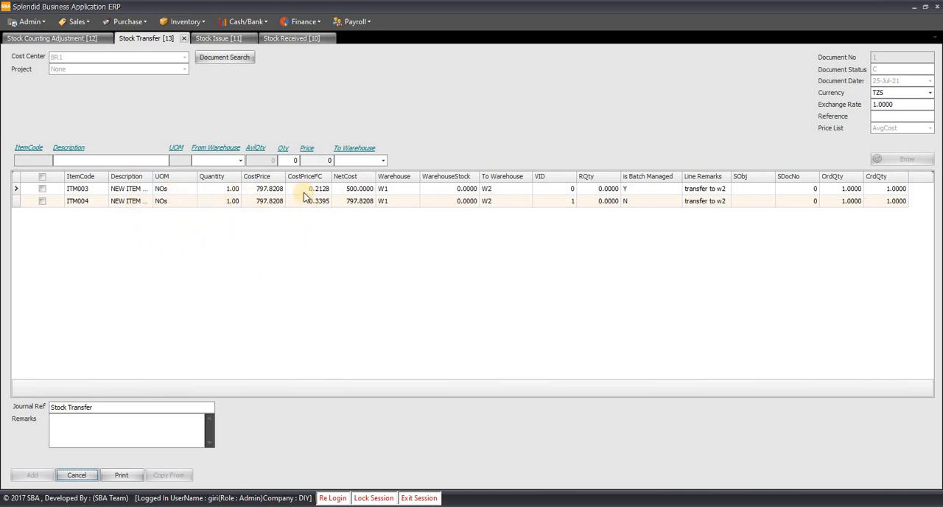
{"action": "left_click", "coordinate": [53, 39]}
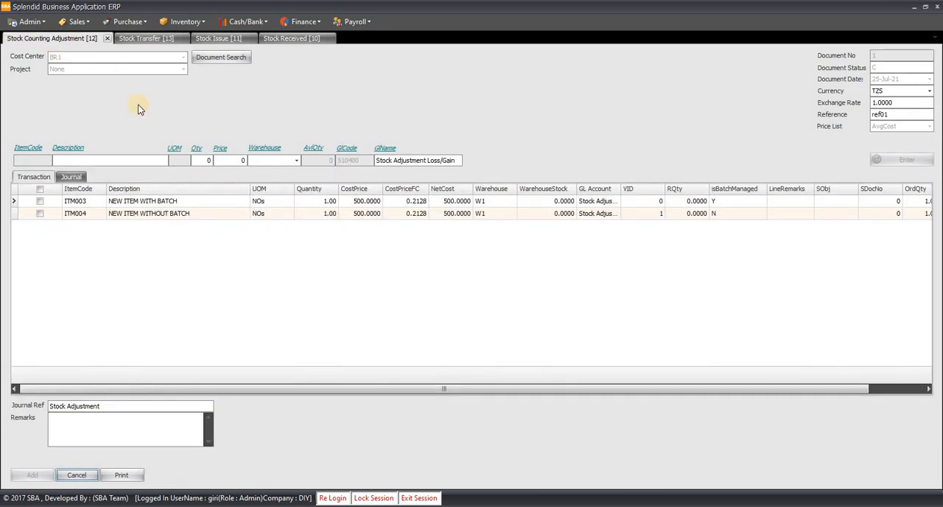
{"action": "left_click", "coordinate": [72, 178]}
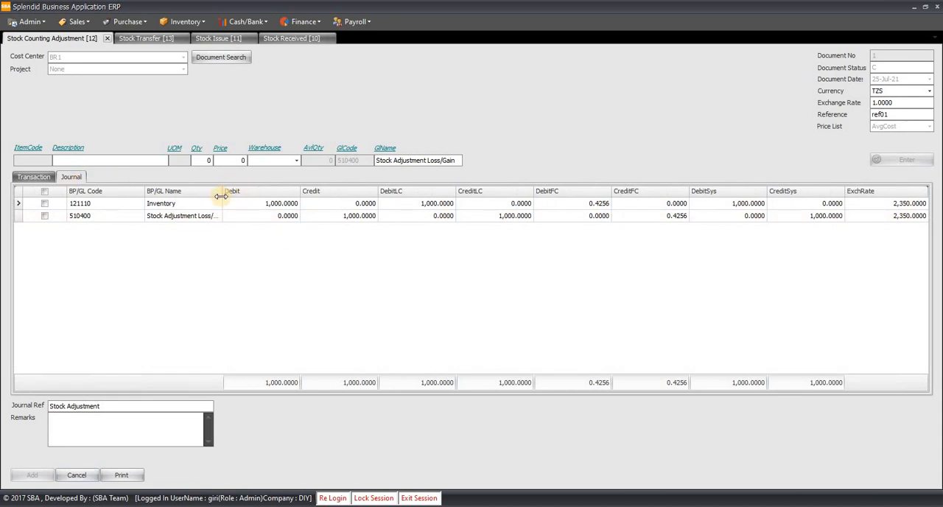
{"action": "left_click_drag", "start_coordinate": [221, 195], "coordinate": [265, 185]}
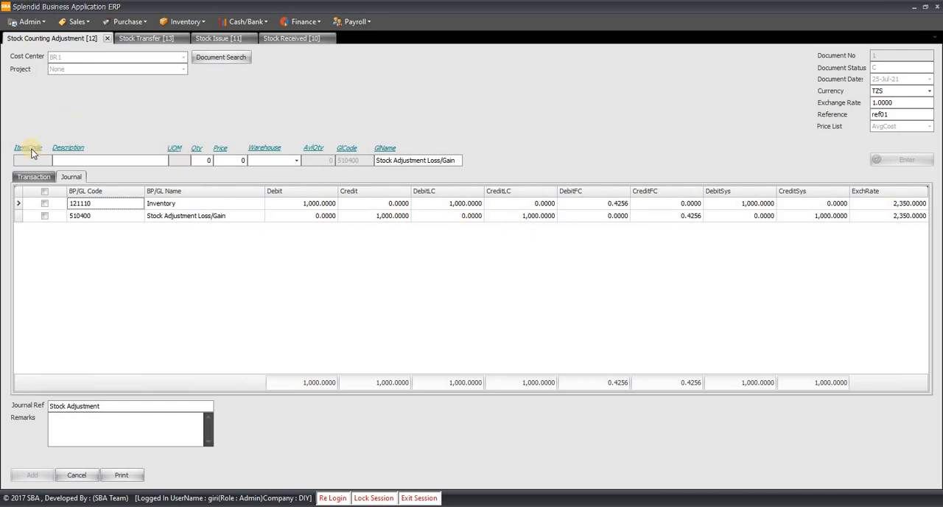
- Start a new Stock Counting Adjustment document and choose item ITM004, NEW ITEM WITHOUT BATCH, for its first line
{"action": "left_click", "coordinate": [34, 176]}
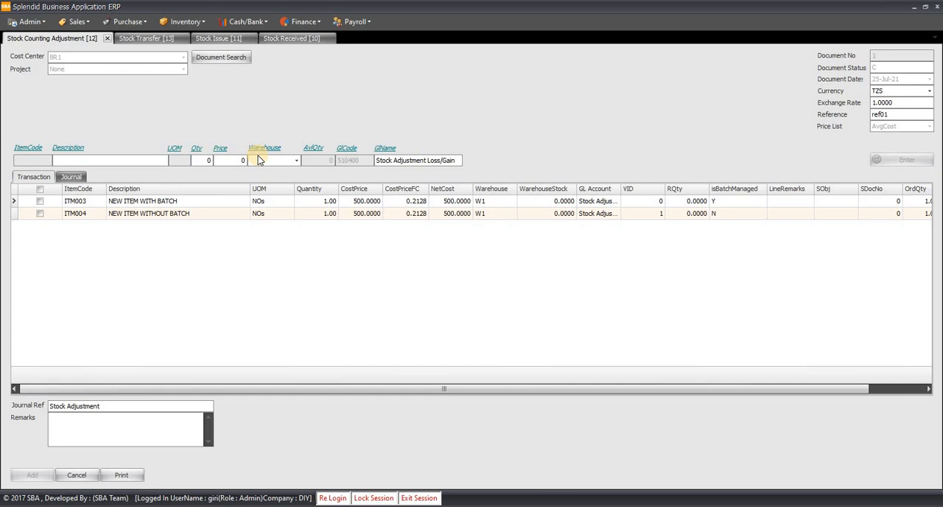
{"action": "key", "text": "ctrl+n"}
{"action": "left_click", "coordinate": [109, 160]}
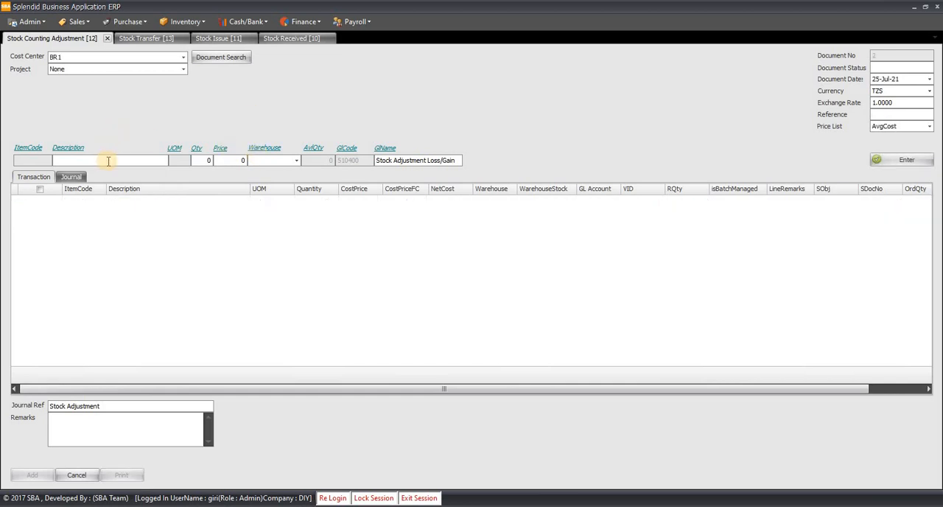
{"action": "type", "text": "ITEM"}
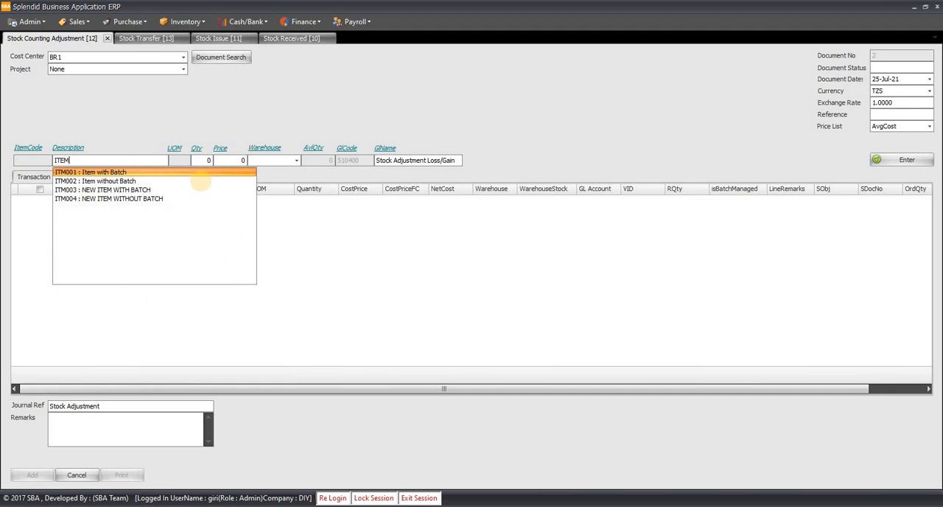
{"action": "key", "text": "Down"}
{"action": "key", "text": "Down"}
{"action": "key", "text": "Down"}
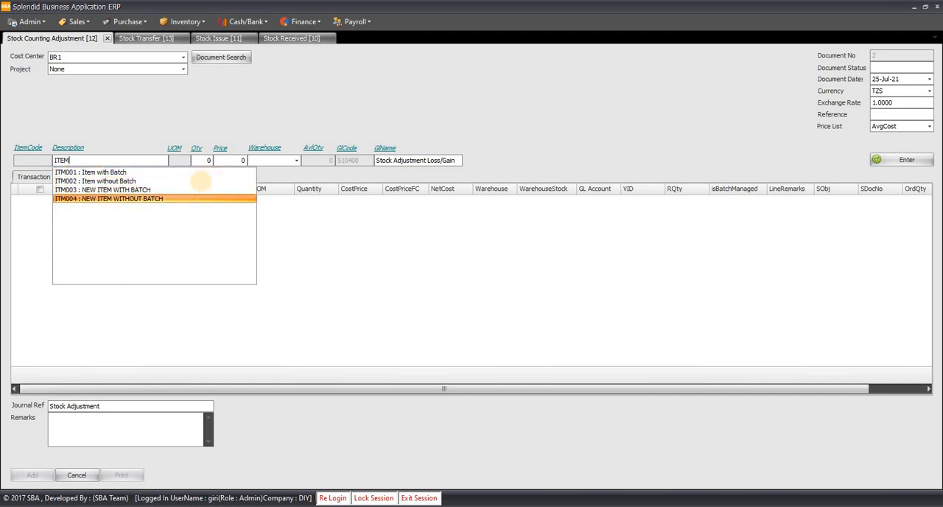
{"action": "key", "text": "Return"}
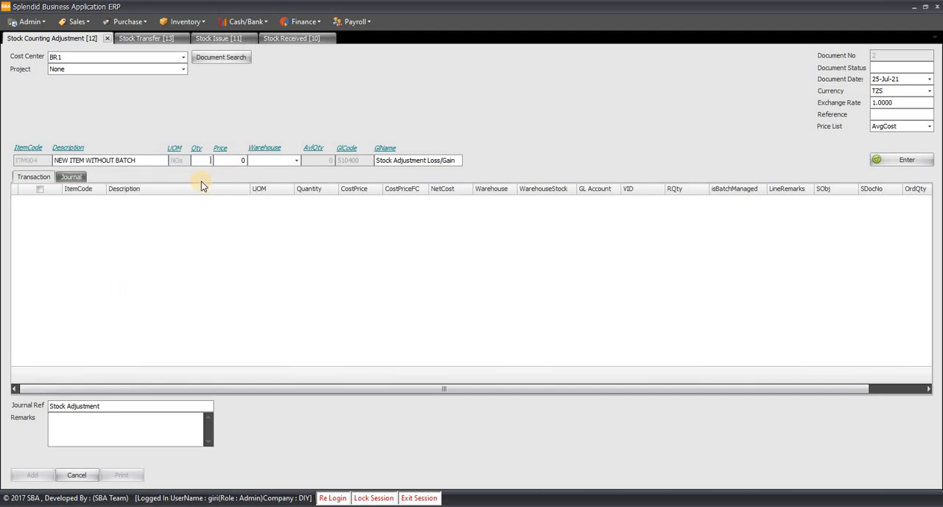
- Enter quantity -1 and warehouse W1 for ITM004 and add the line to the adjustment, keeping the Stock Adjustment Loss/Gain account
{"action": "key", "text": "Return"}
{"action": "type", "text": "w"}
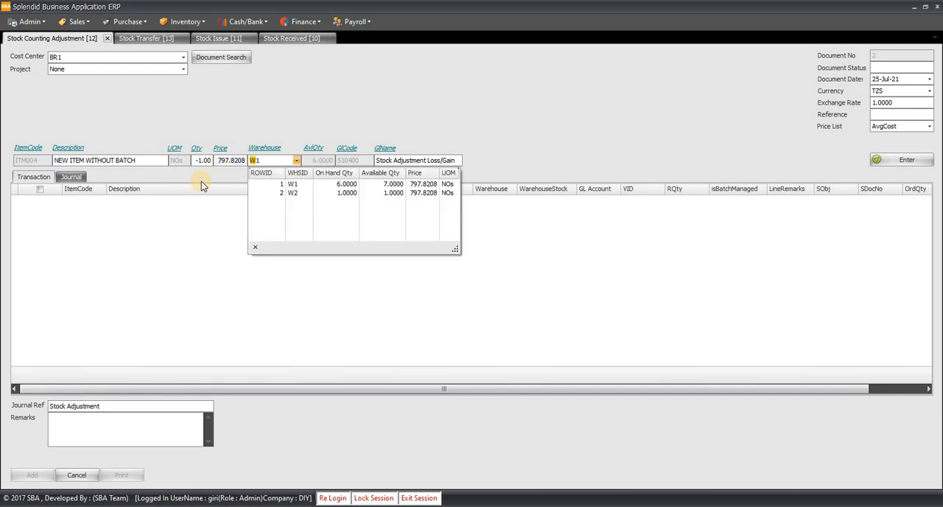
{"action": "key", "text": "Down"}
{"action": "key", "text": "Return"}
{"action": "key", "text": "Return"}
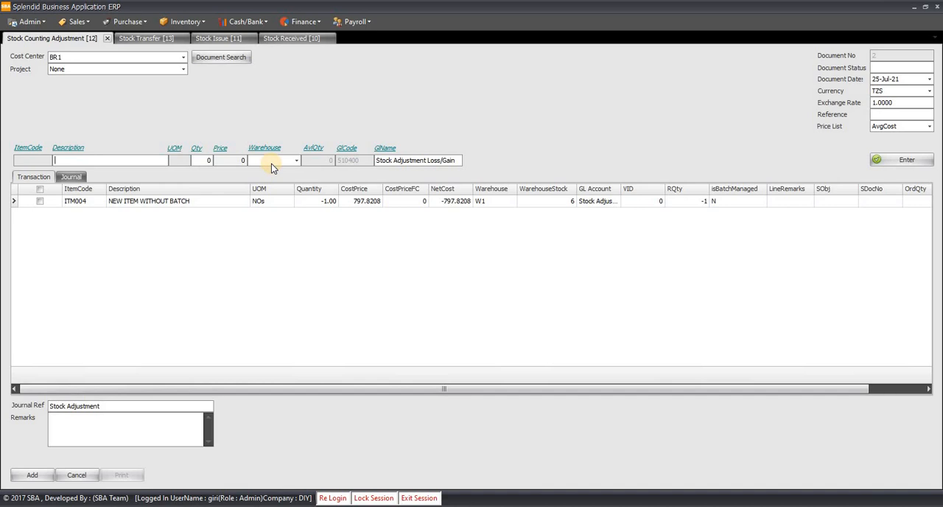
- Add an adjustment line for ITM003, NEW ITEM WITH BATCH, with quantity -1 from warehouse W1
{"action": "type", "text": "ITEM"}
{"action": "key", "text": "Down"}
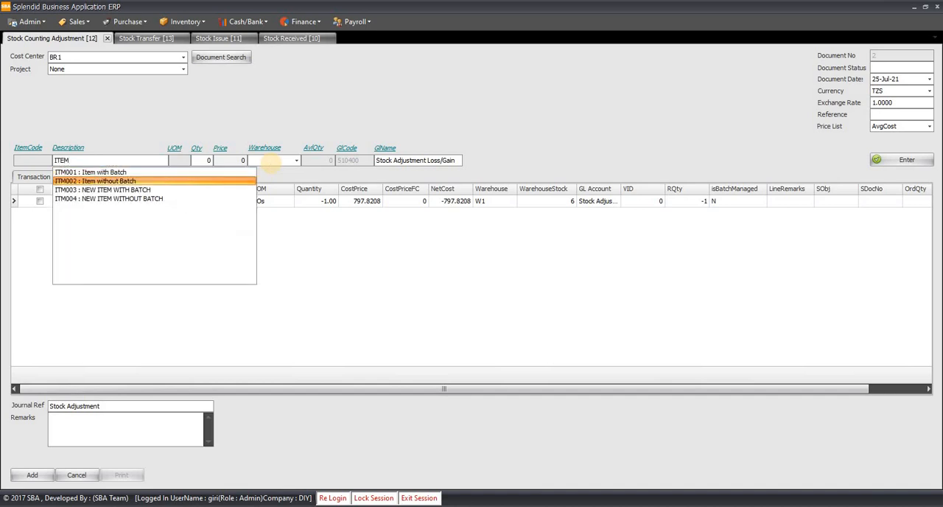
{"action": "key", "text": "Down"}
{"action": "key", "text": "Return"}
{"action": "type", "text": "-1"}
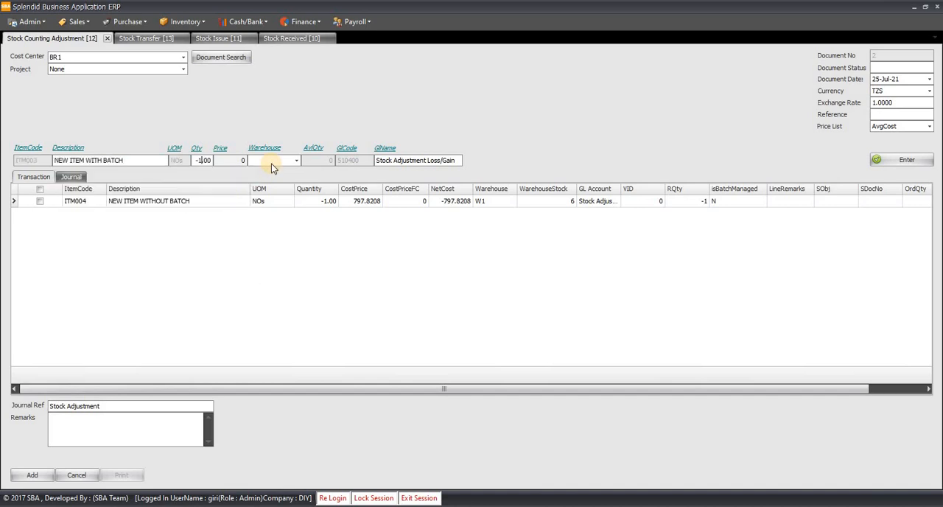
{"action": "left_click", "coordinate": [271, 163]}
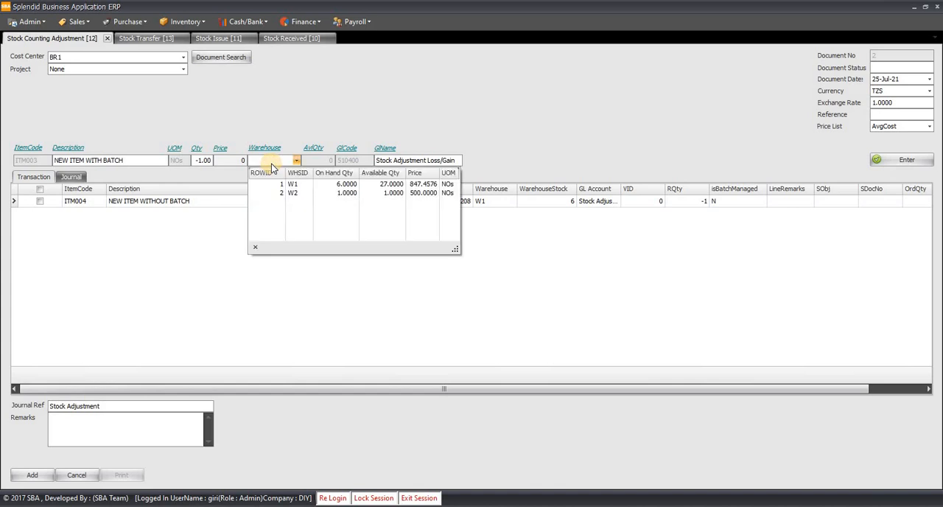
{"action": "key", "text": "Down"}
{"action": "key", "text": "Return"}
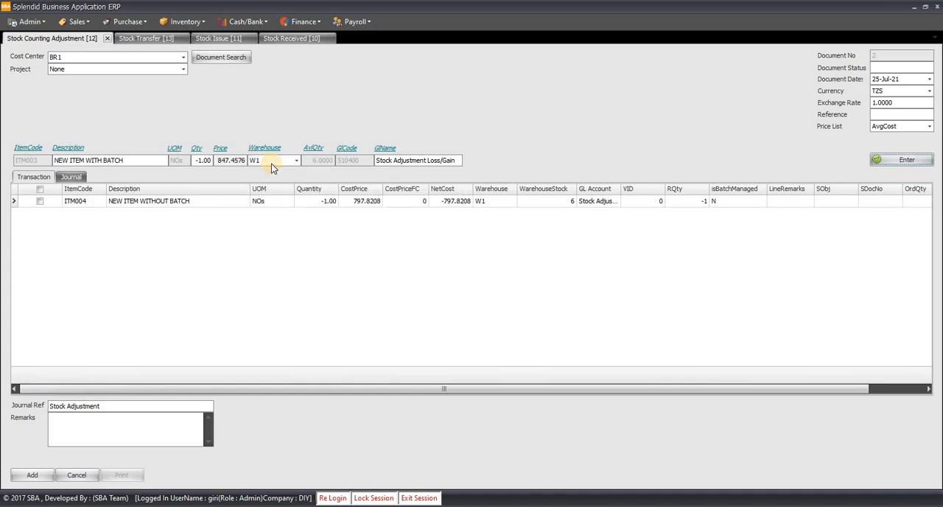
{"action": "key", "text": "Return"}
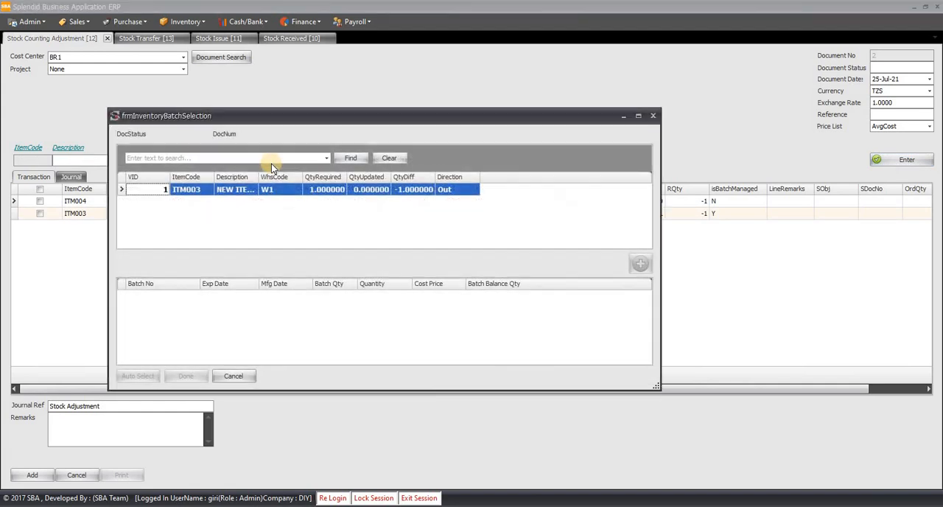
- Allocate quantity 1 of batch B03 to the ITM003 line and post the Stock Counting Adjustment document
{"action": "left_click", "coordinate": [316, 192]}
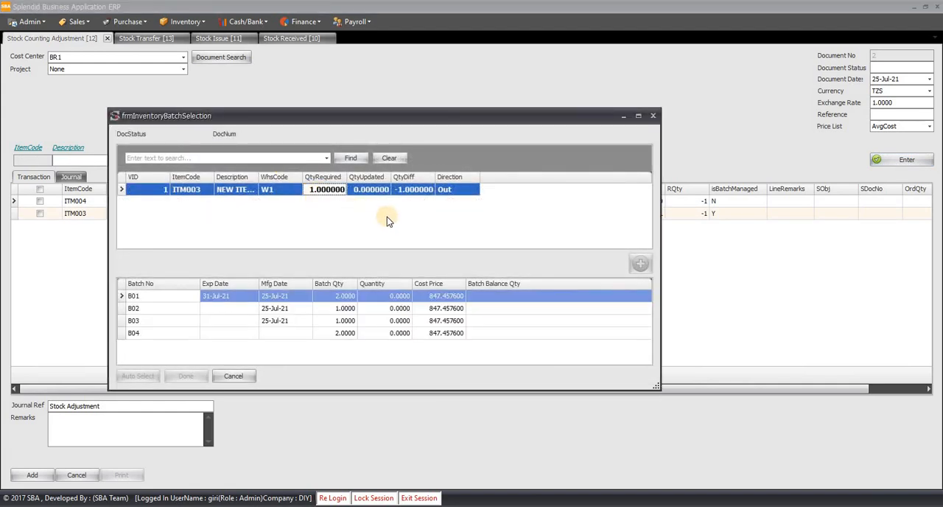
{"action": "left_click_drag", "start_coordinate": [371, 114], "coordinate": [549, 99]}
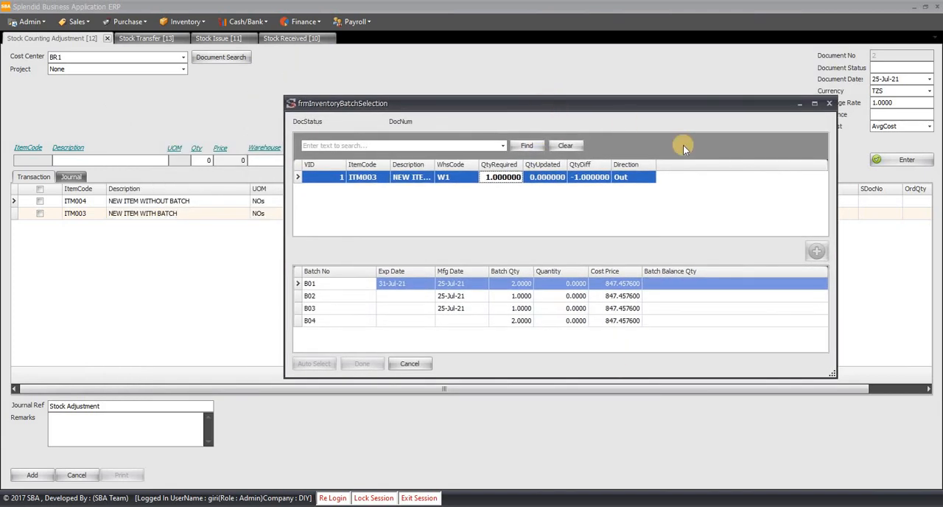
{"action": "left_click", "coordinate": [572, 321]}
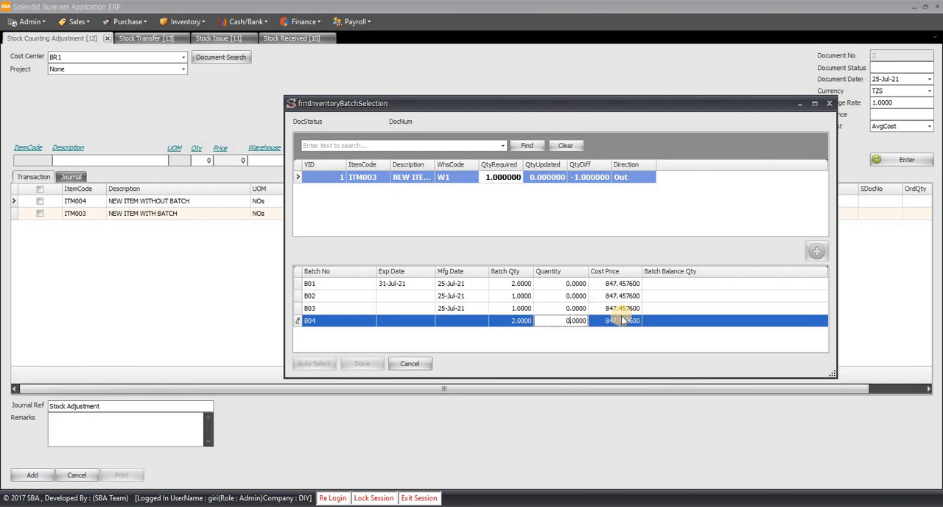
{"action": "left_click", "coordinate": [567, 296]}
{"action": "left_click", "coordinate": [564, 308]}
{"action": "left_click_drag", "start_coordinate": [650, 302], "coordinate": [654, 302]}
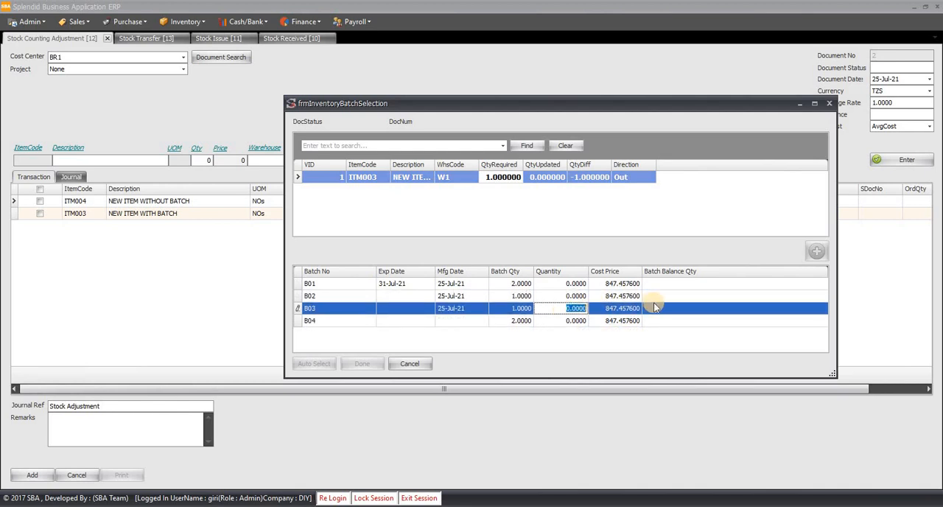
{"action": "type", "text": "1"}
{"action": "key", "text": "Tab"}
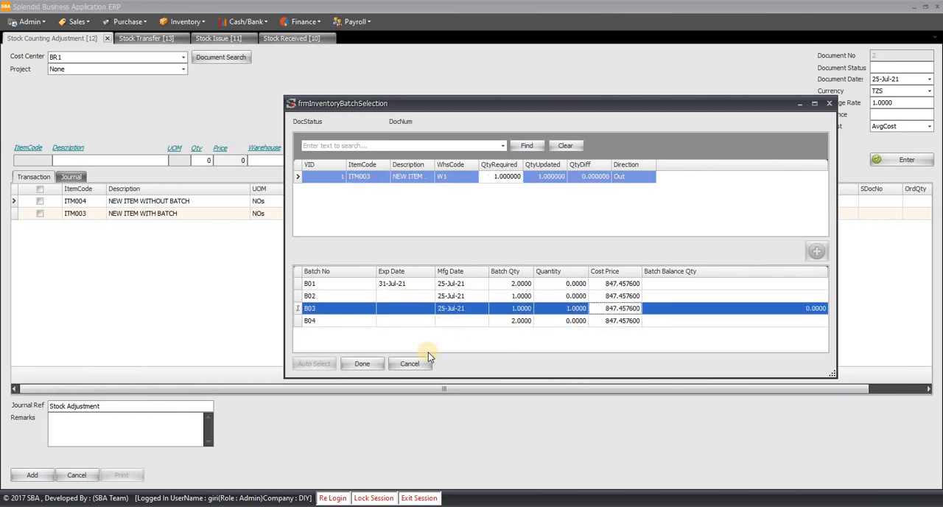
{"action": "left_click", "coordinate": [362, 364]}
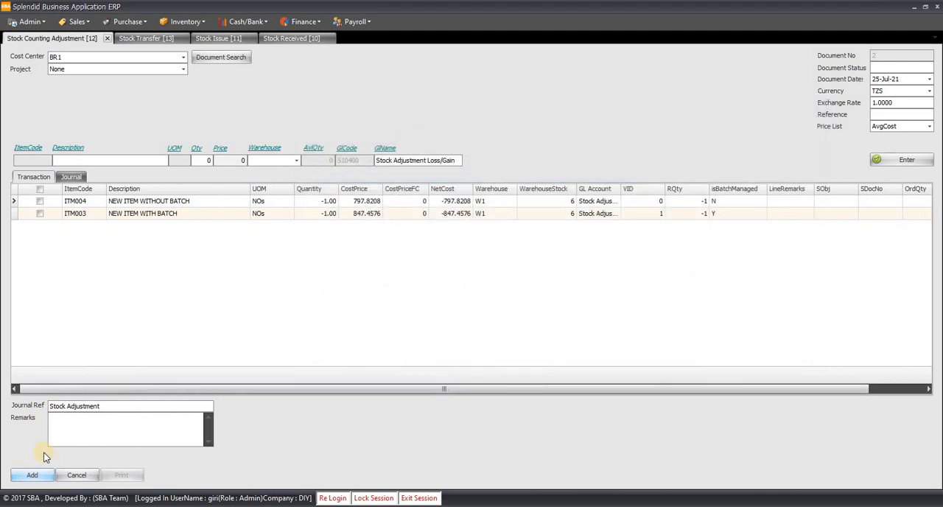
{"action": "left_click", "coordinate": [35, 474]}
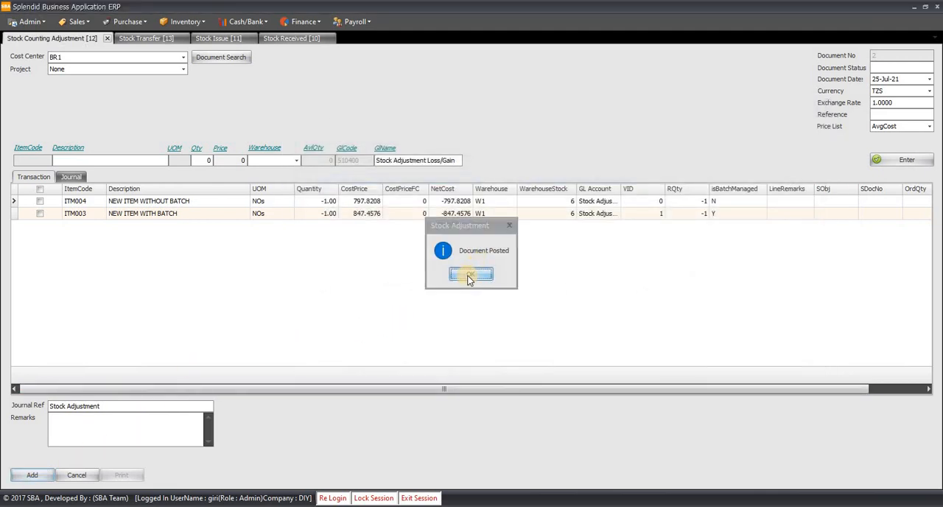
{"action": "left_click", "coordinate": [469, 276]}
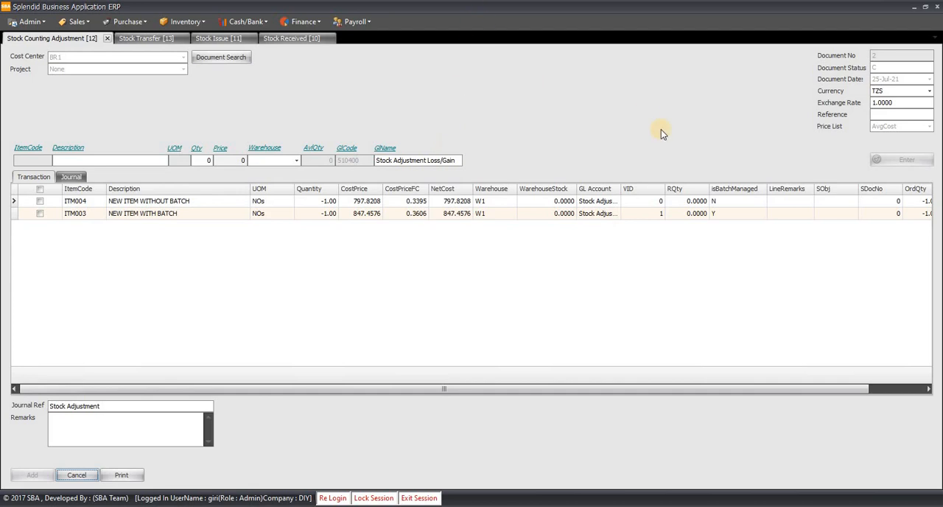
- Examine the posted negative adjustment's journal, checking the Inventory credit and Stock Adjustment Loss/Gain debit entries
{"action": "left_click", "coordinate": [72, 178]}
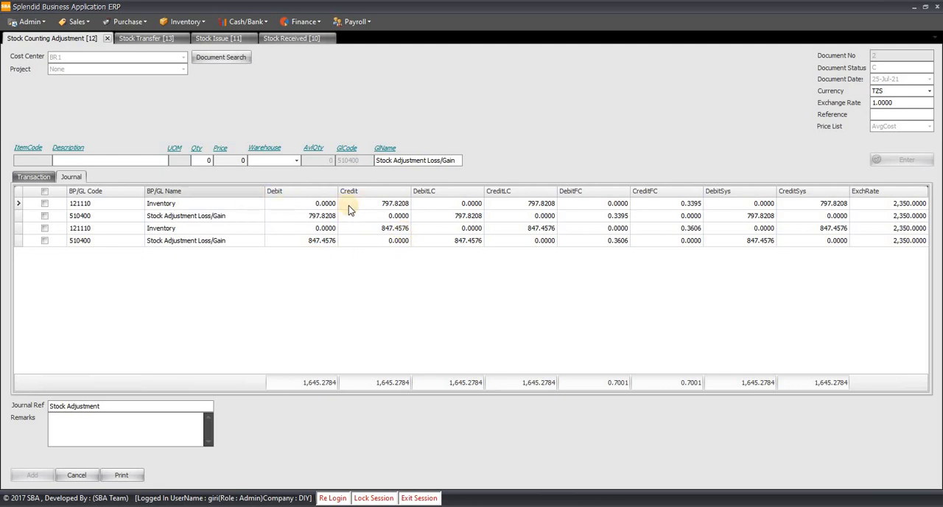
{"action": "left_click", "coordinate": [395, 204]}
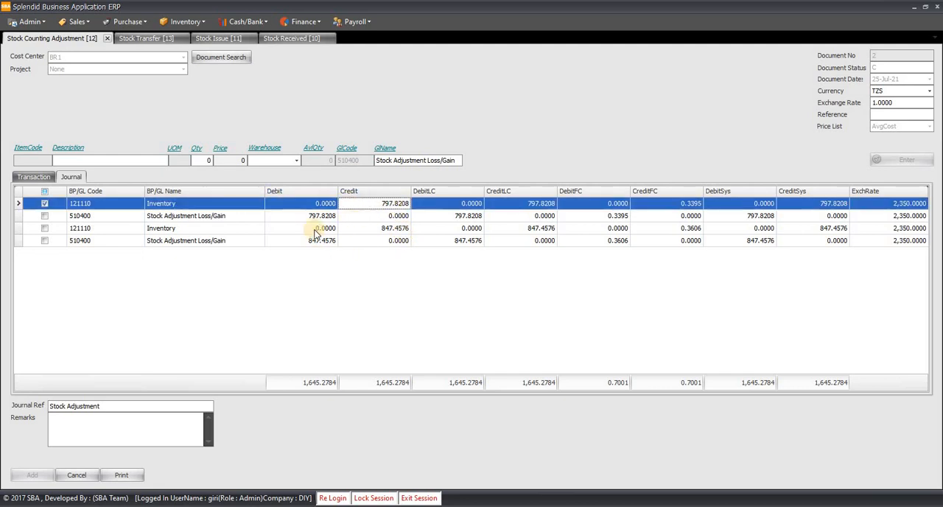
{"action": "left_click", "coordinate": [247, 218]}
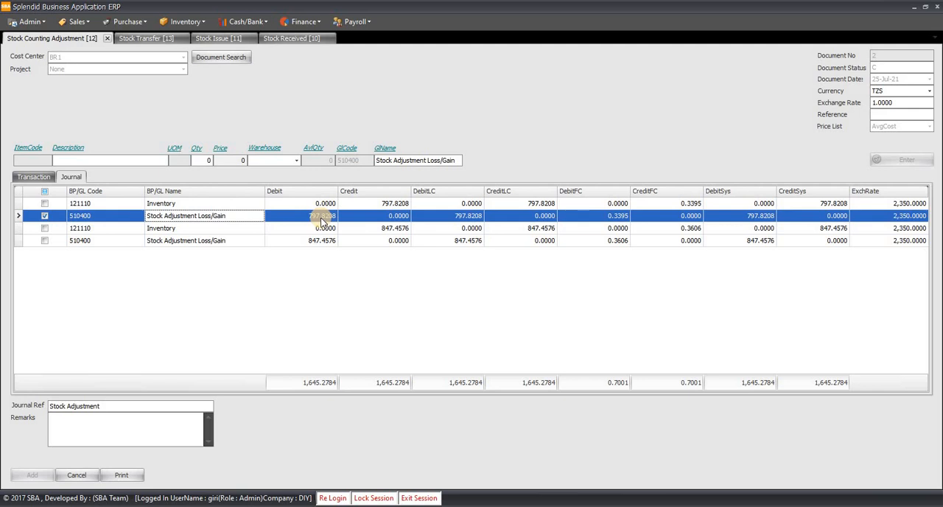